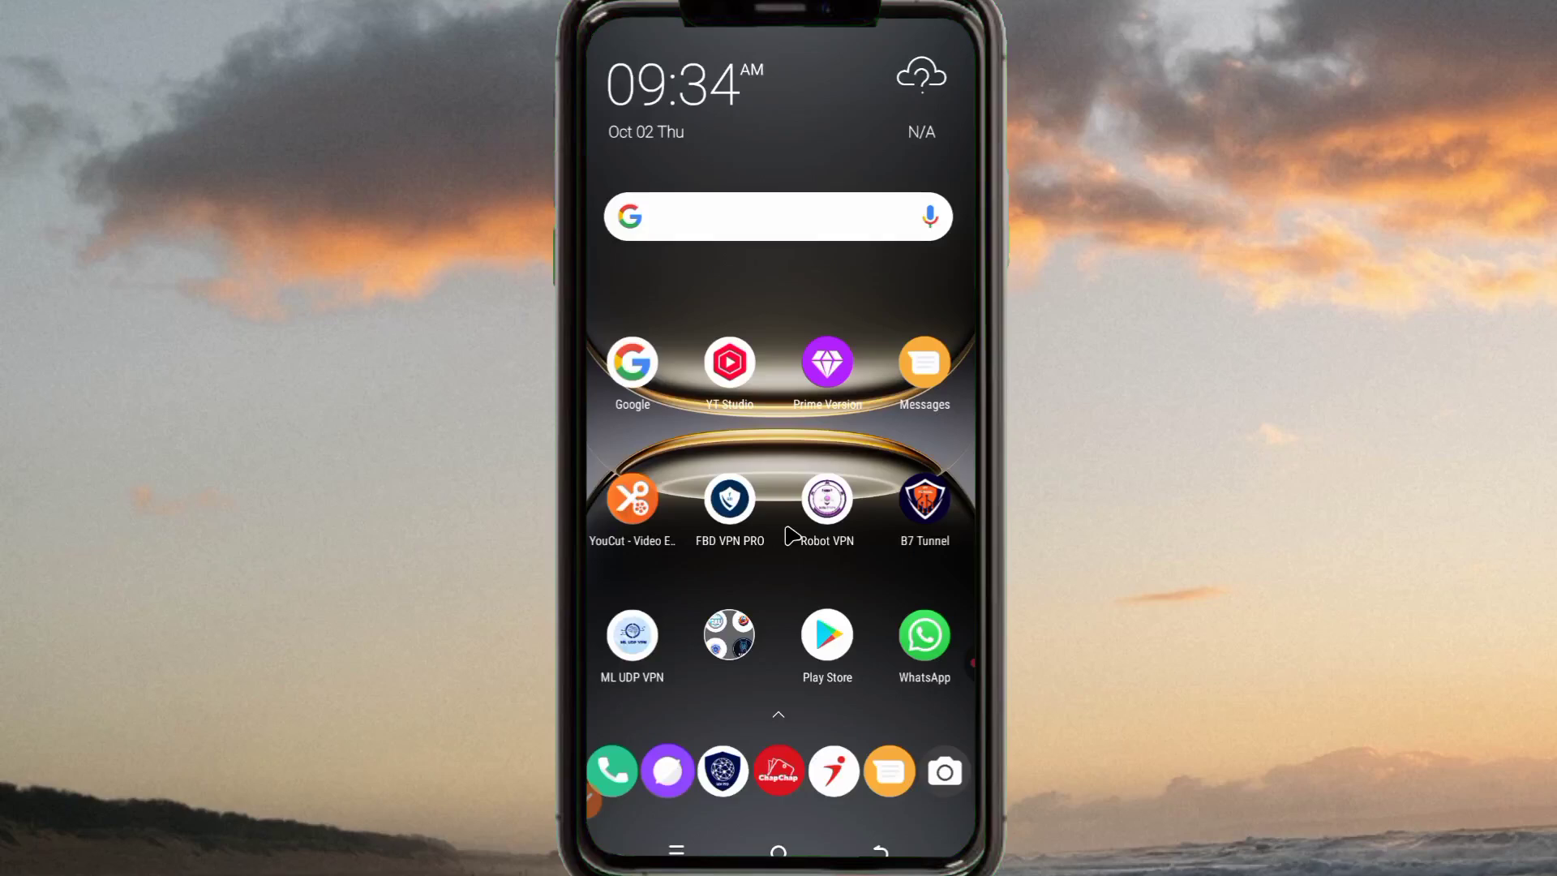
Step: Open the Google Play Store and bring up its search
left_click(827, 636)
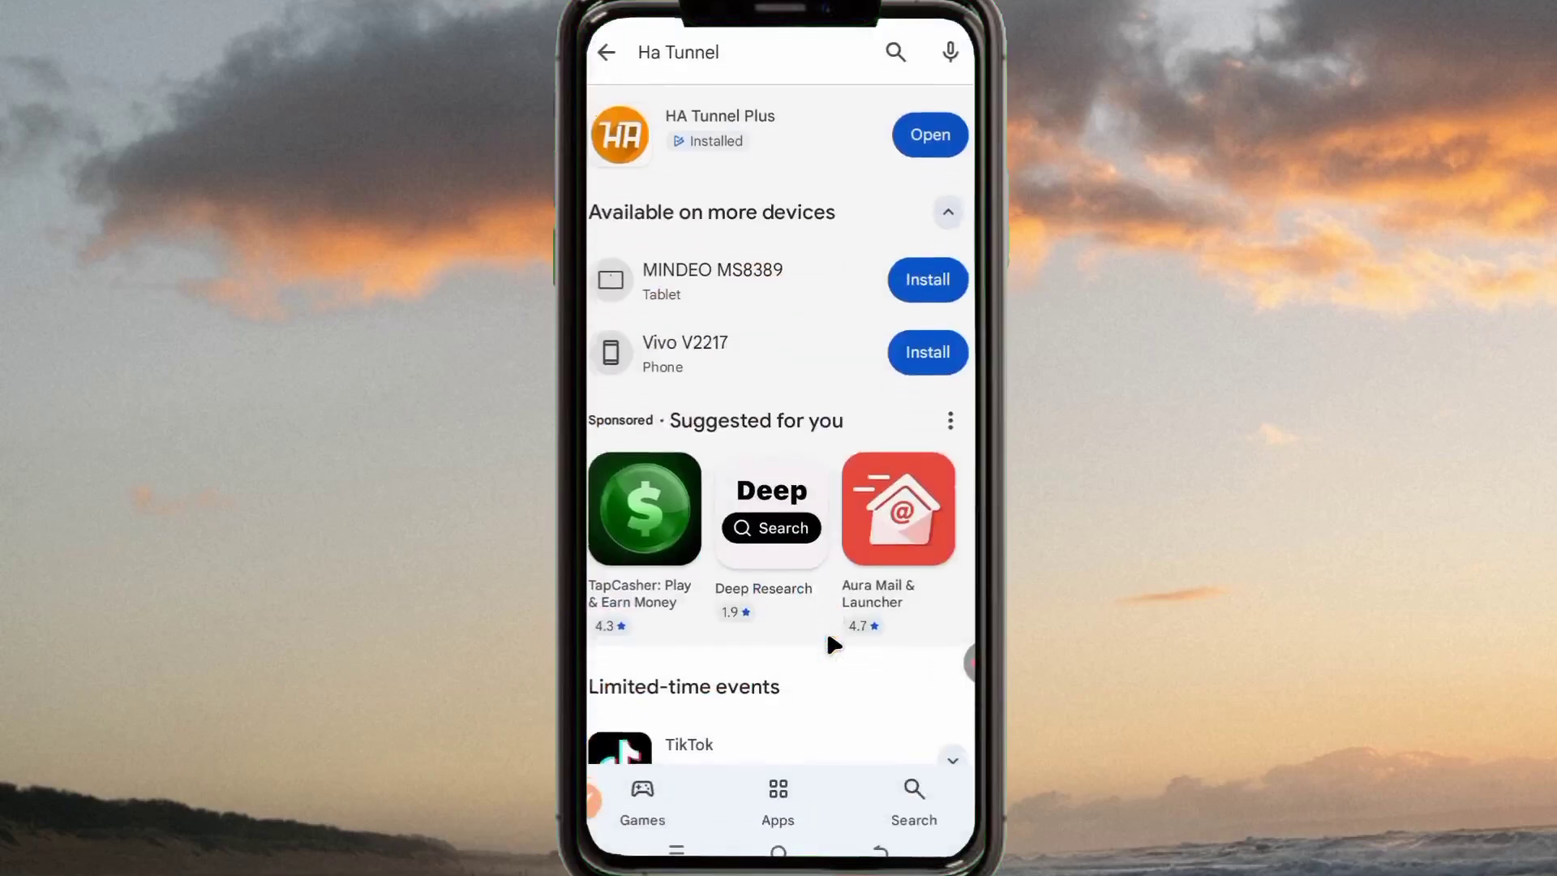
left_click(909, 811)
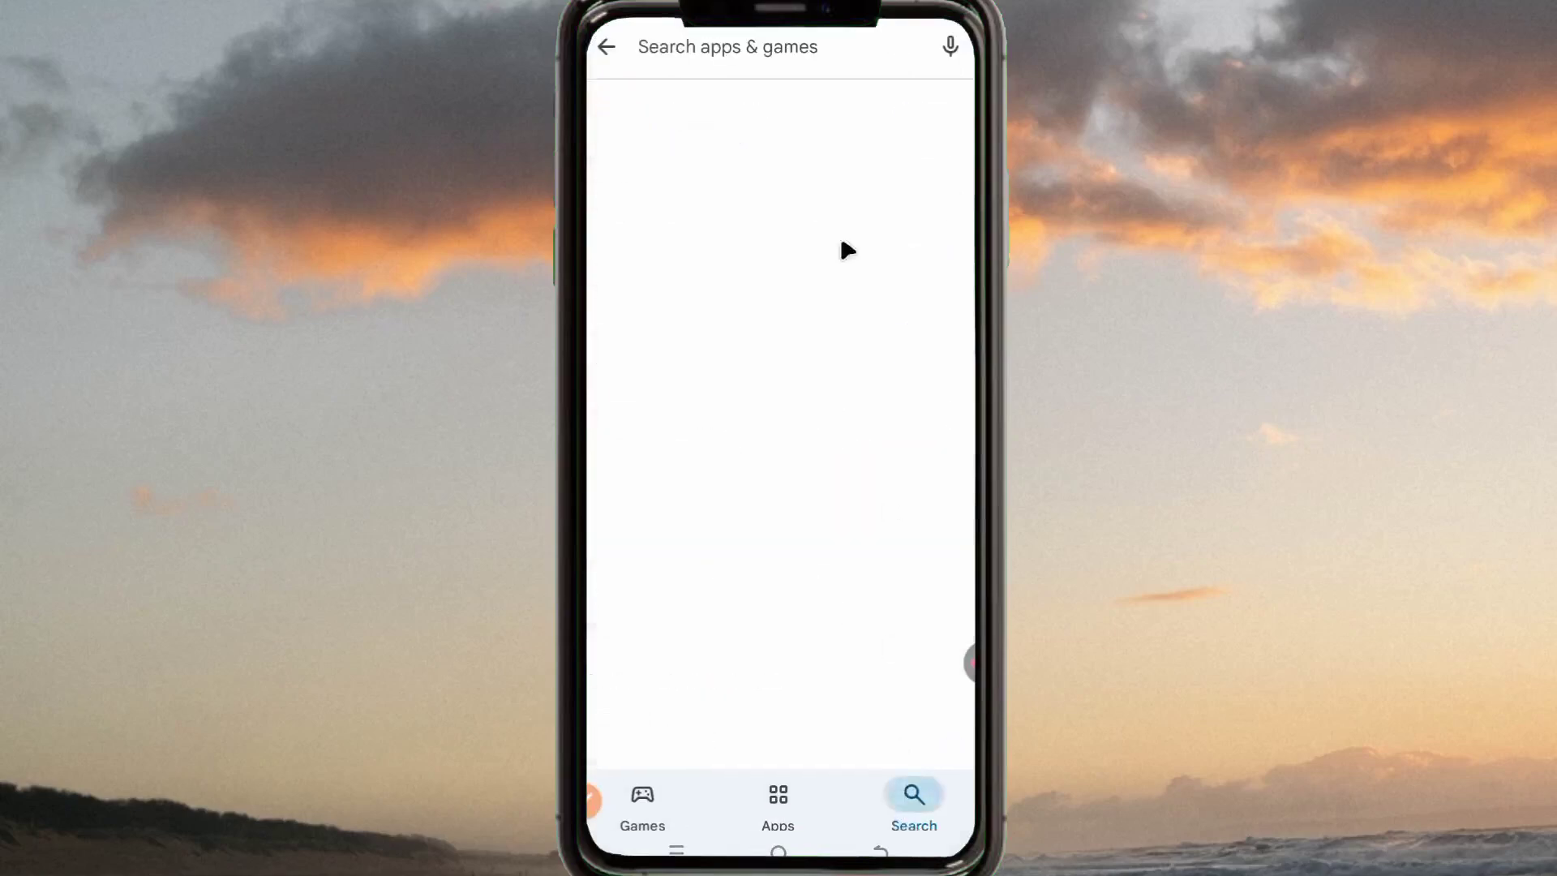
left_click(607, 47)
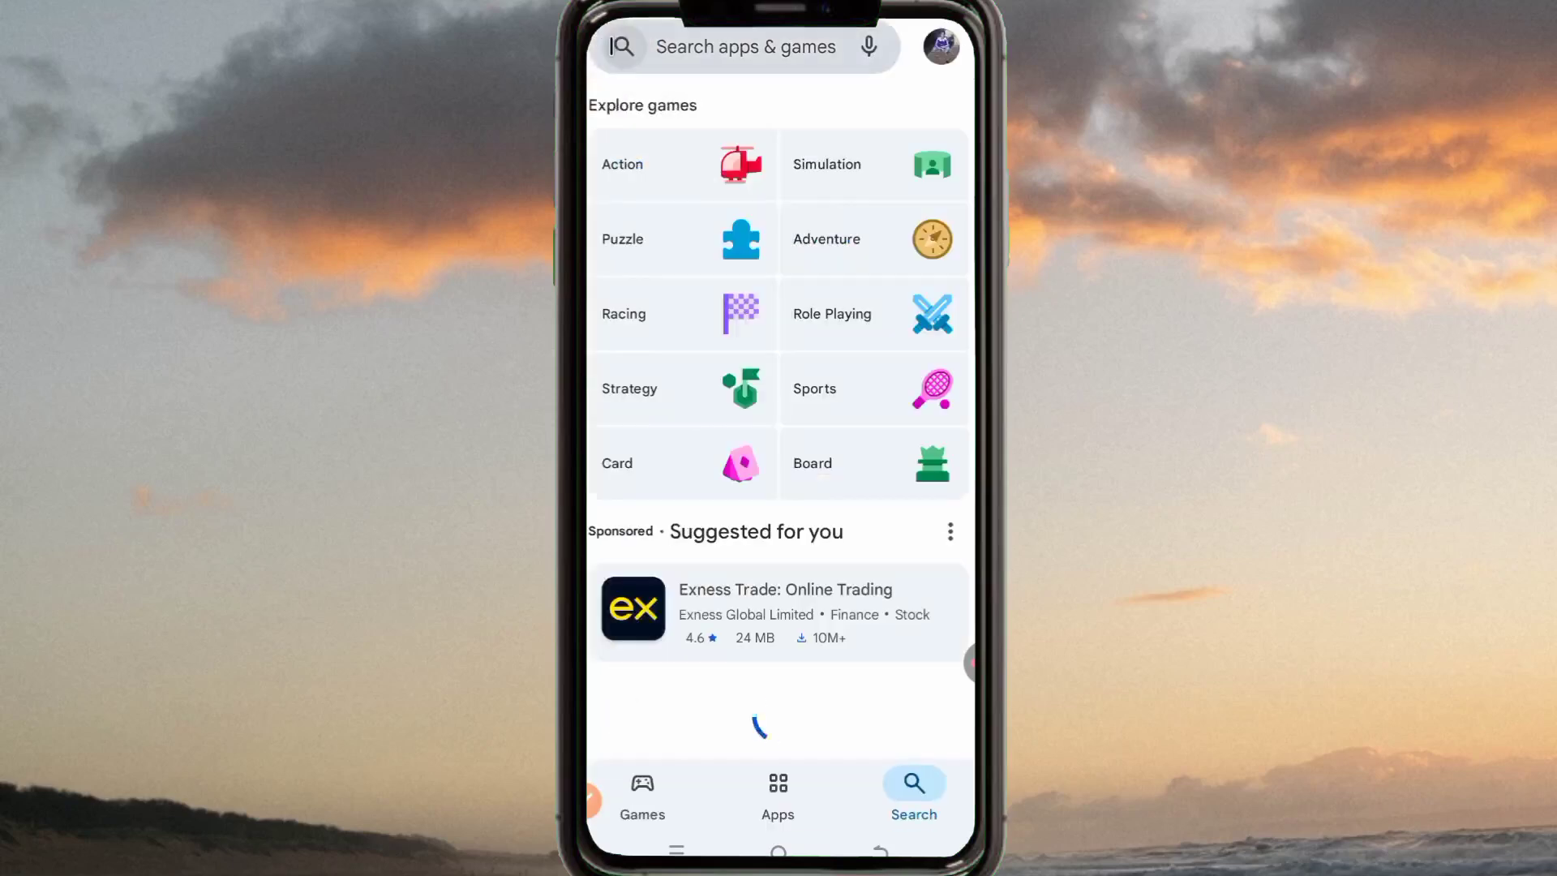
Step: Search 'ha t', choose the 'ha tunnel plus vpn' suggestion, and open the HA Tunnel Plus listing
left_click(730, 47)
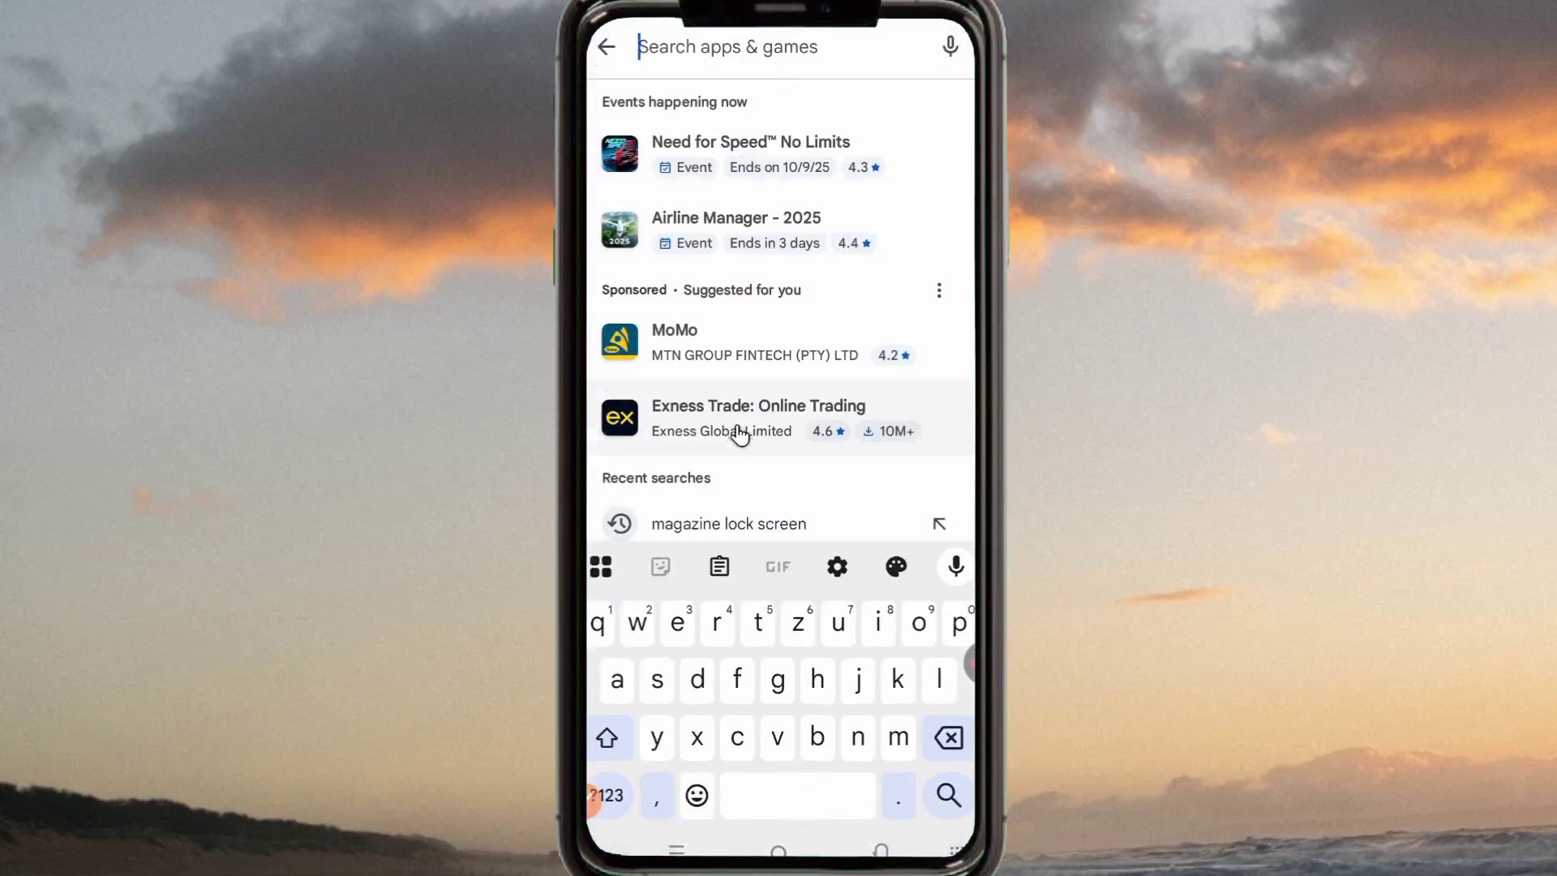
type("ha tunnel")
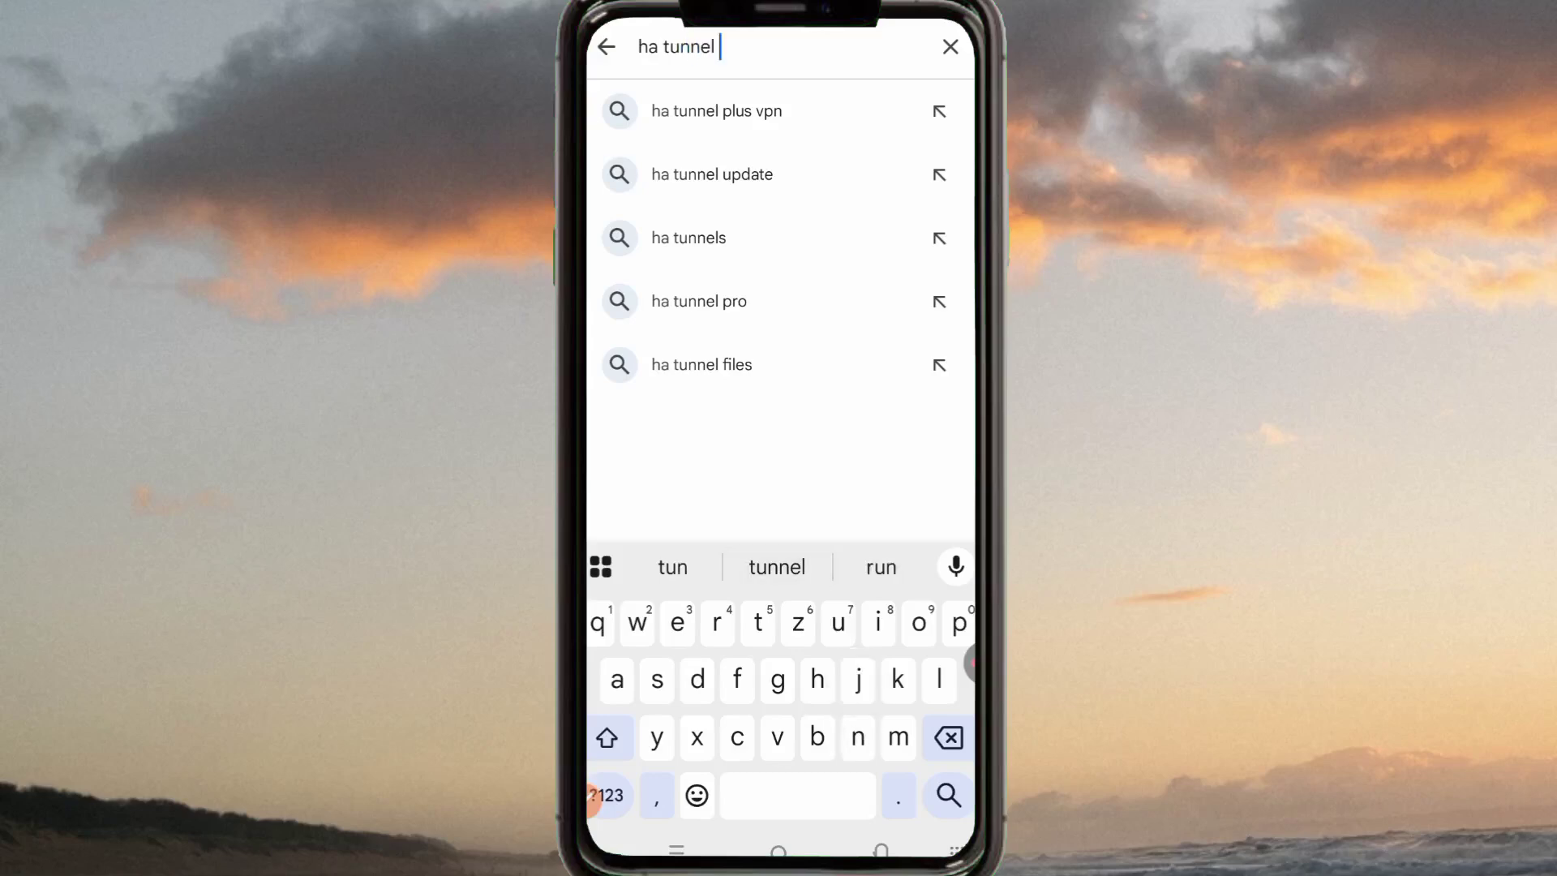
left_click(714, 134)
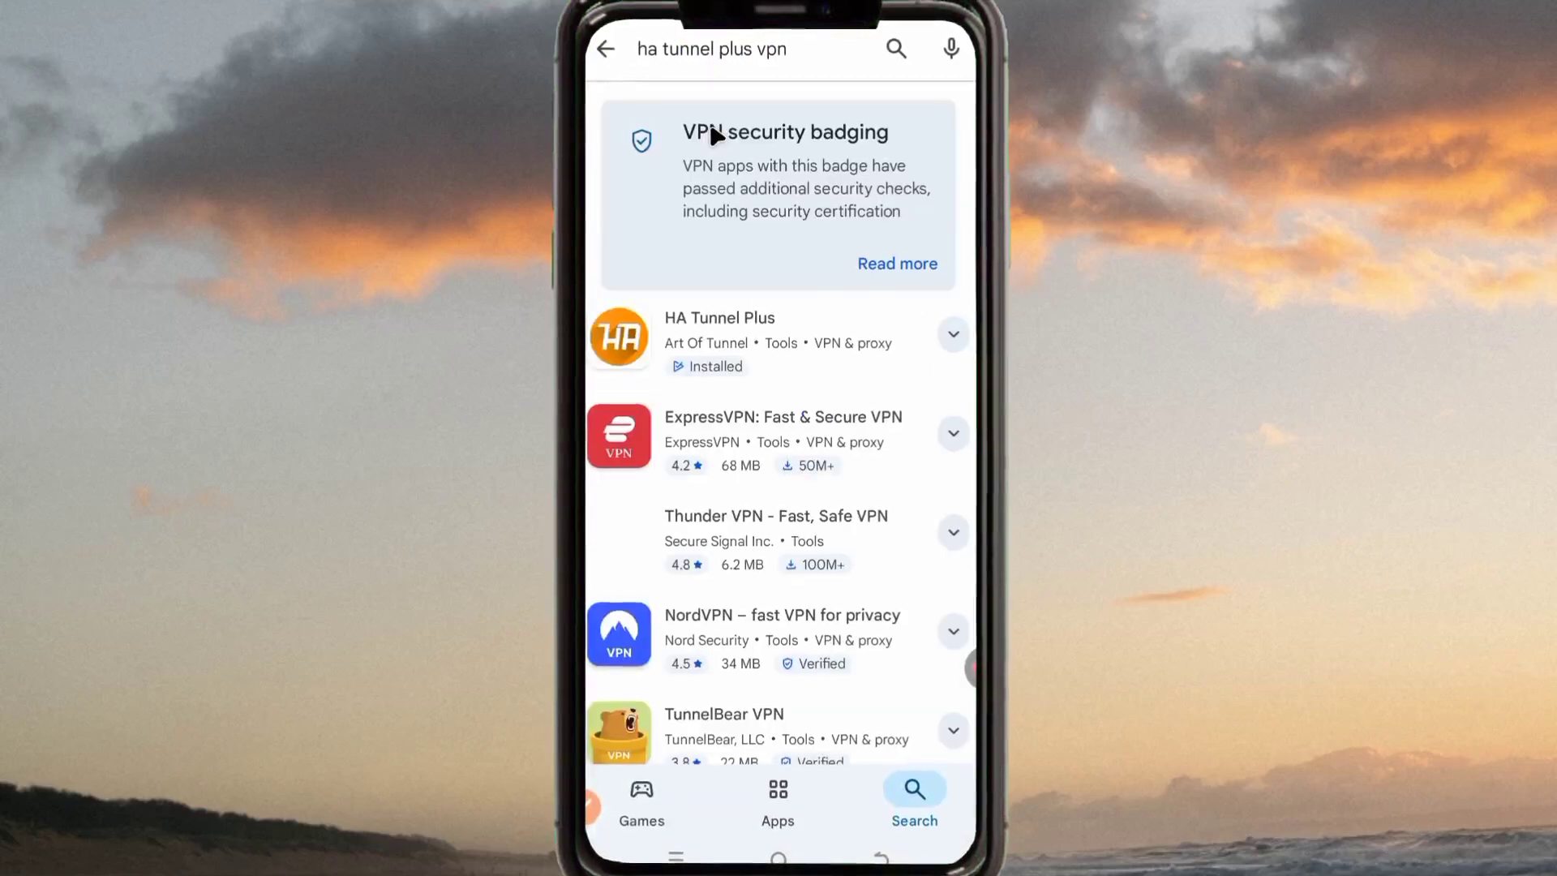
left_click(782, 356)
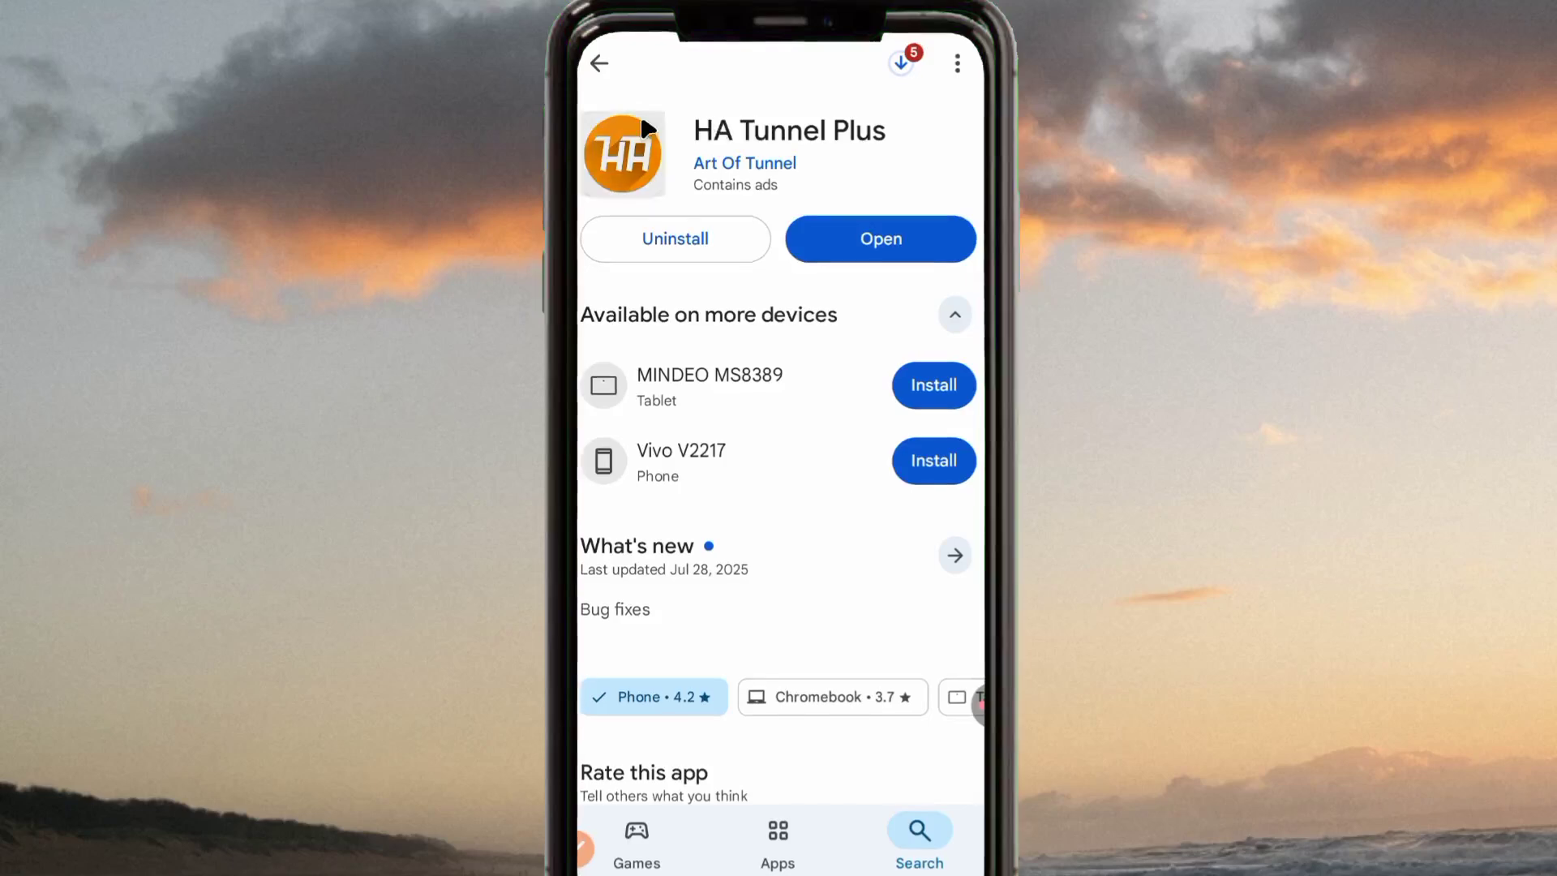
Step: Launch HA Tunnel Plus, preview the Custom Setup connection modes, then switch Custom Setup back off
left_click(907, 249)
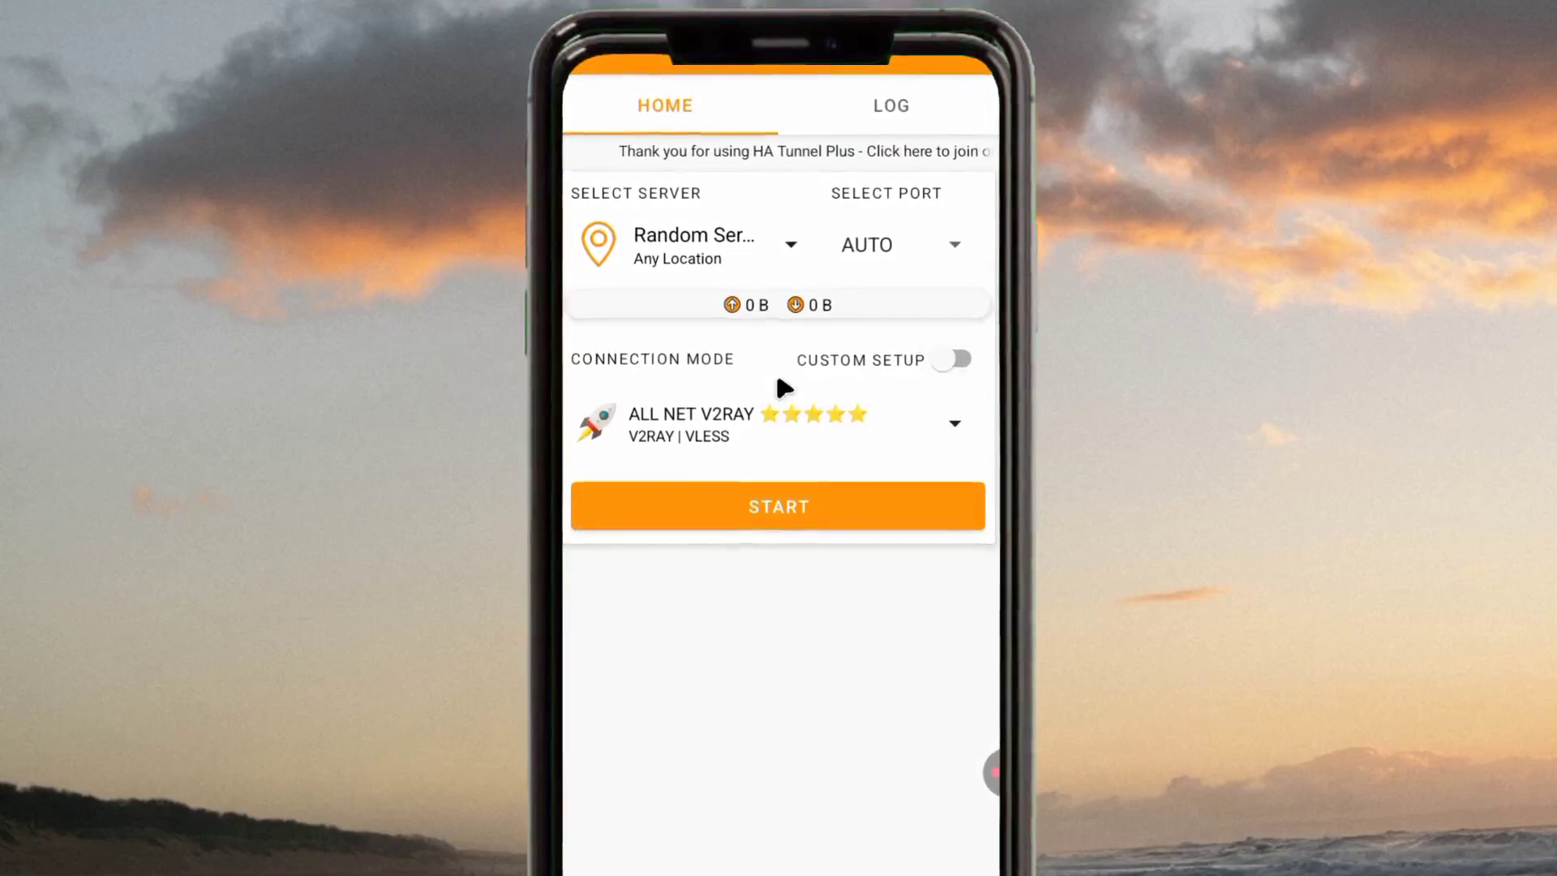
left_click(941, 364)
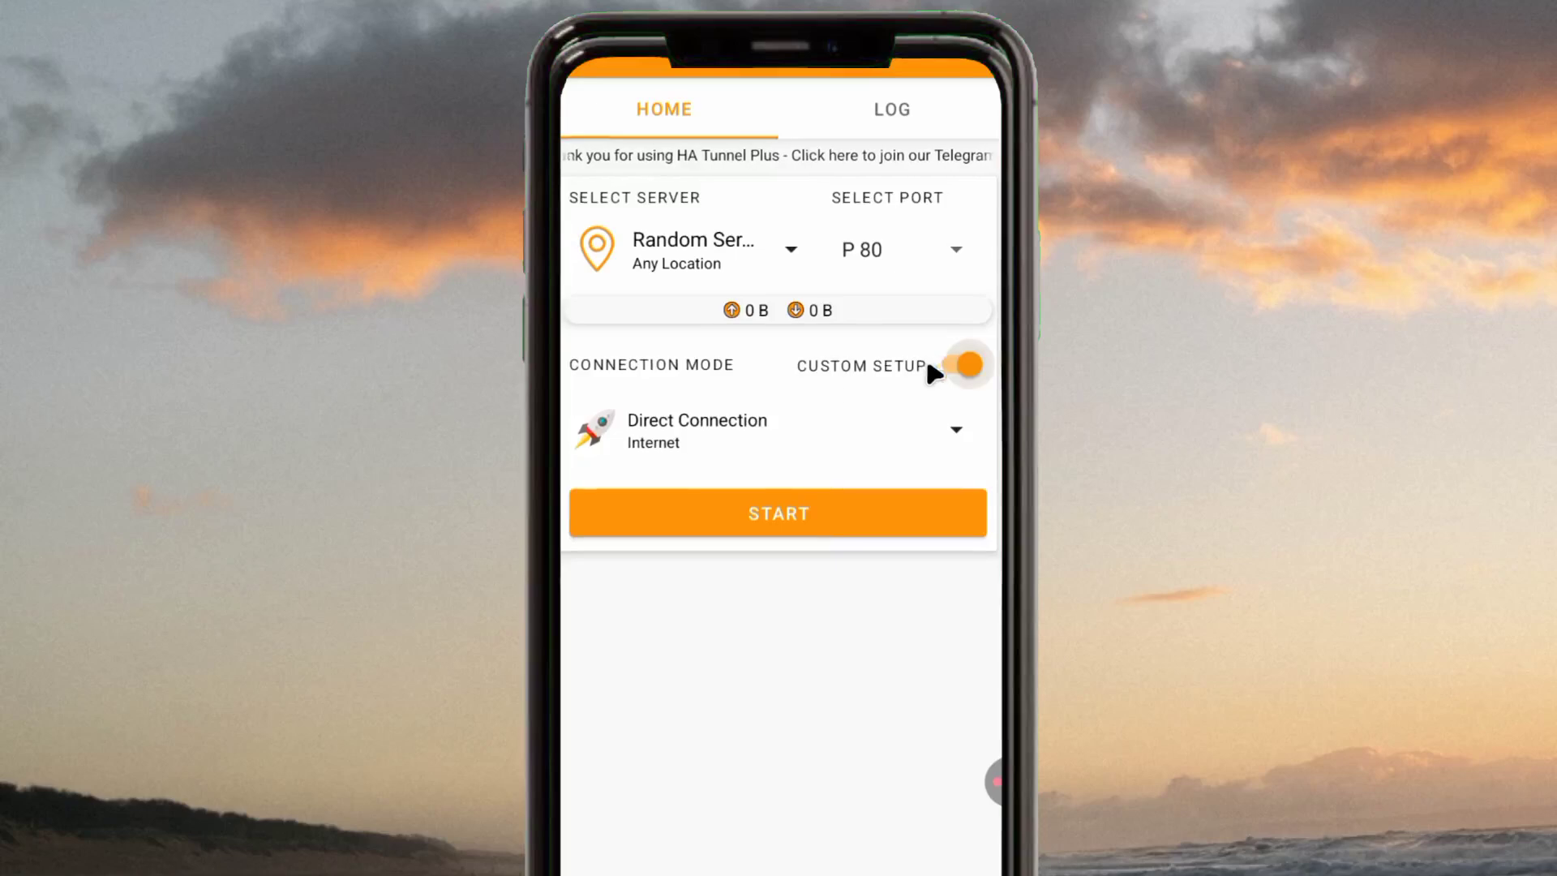
left_click(949, 422)
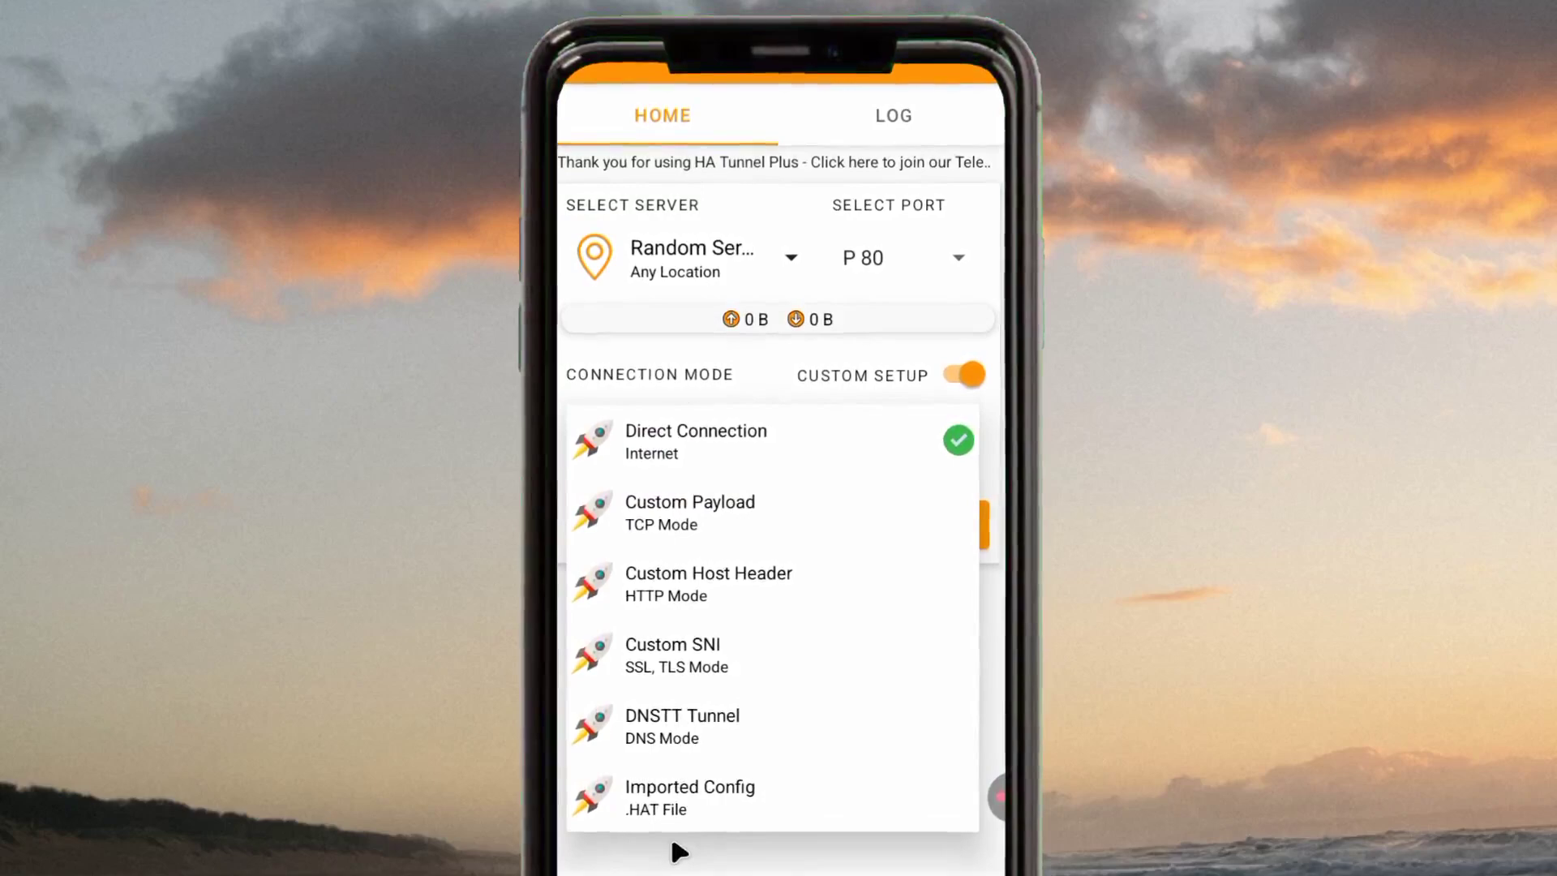
left_click(957, 379)
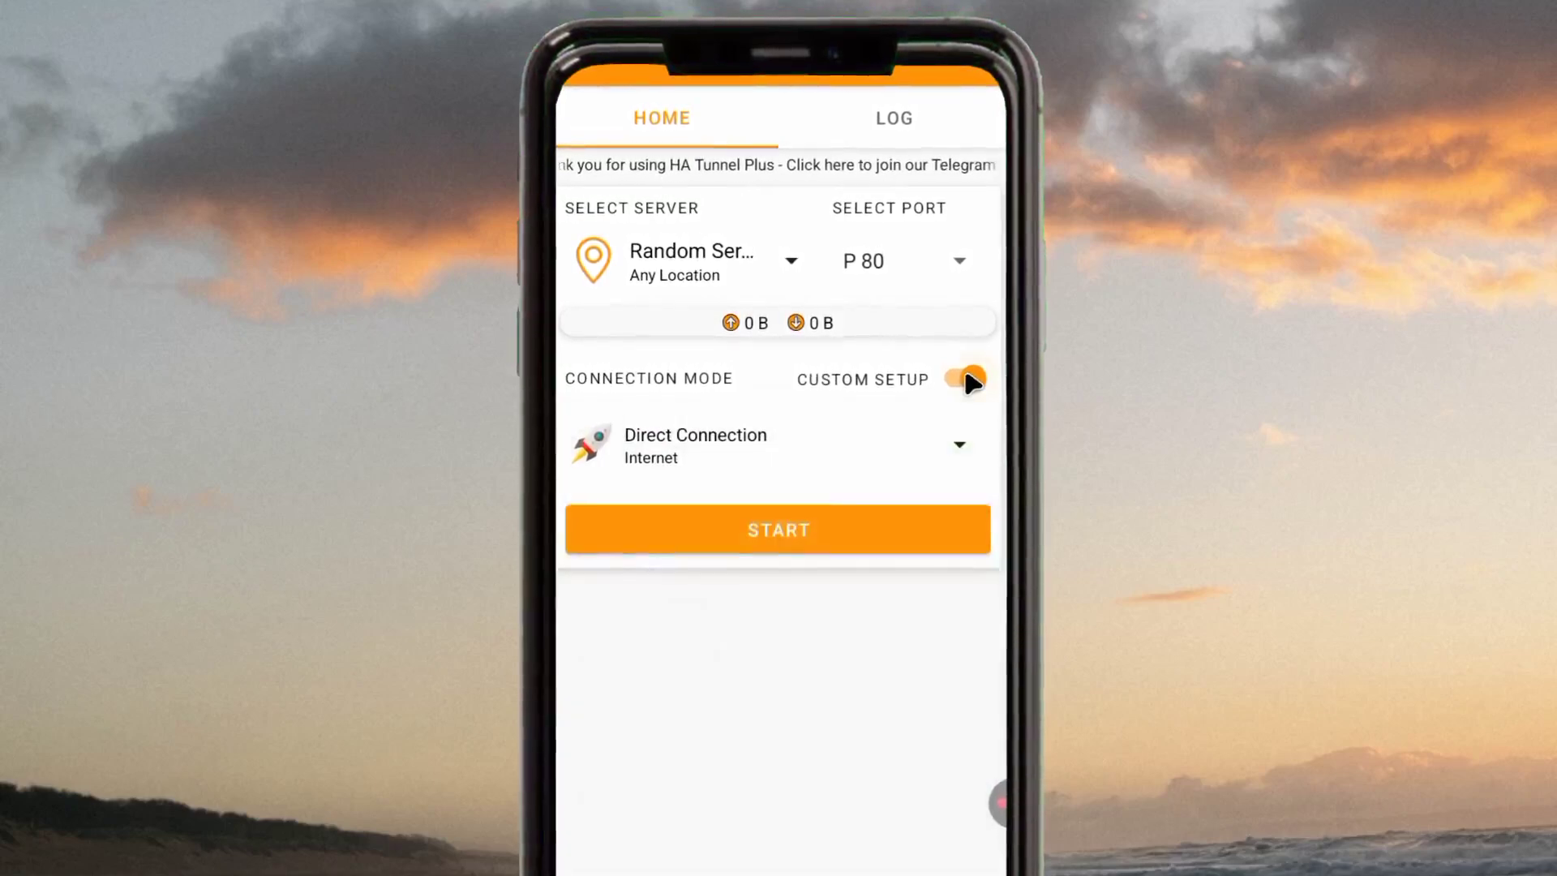
left_click(965, 380)
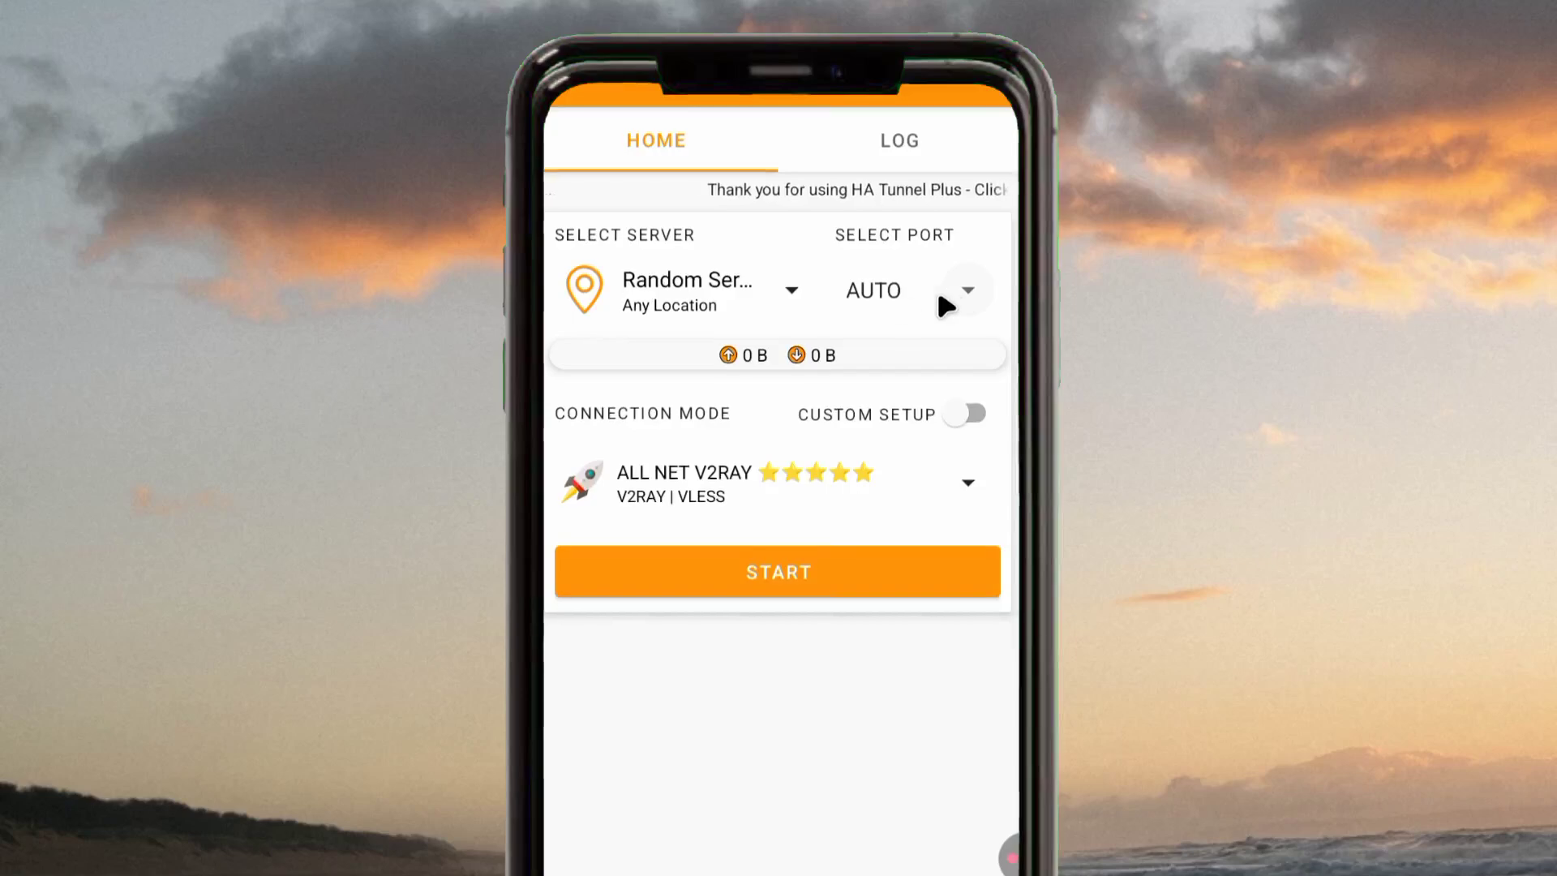
Step: Choose the United States (New York) server and keep the port on AUTO
left_click(965, 300)
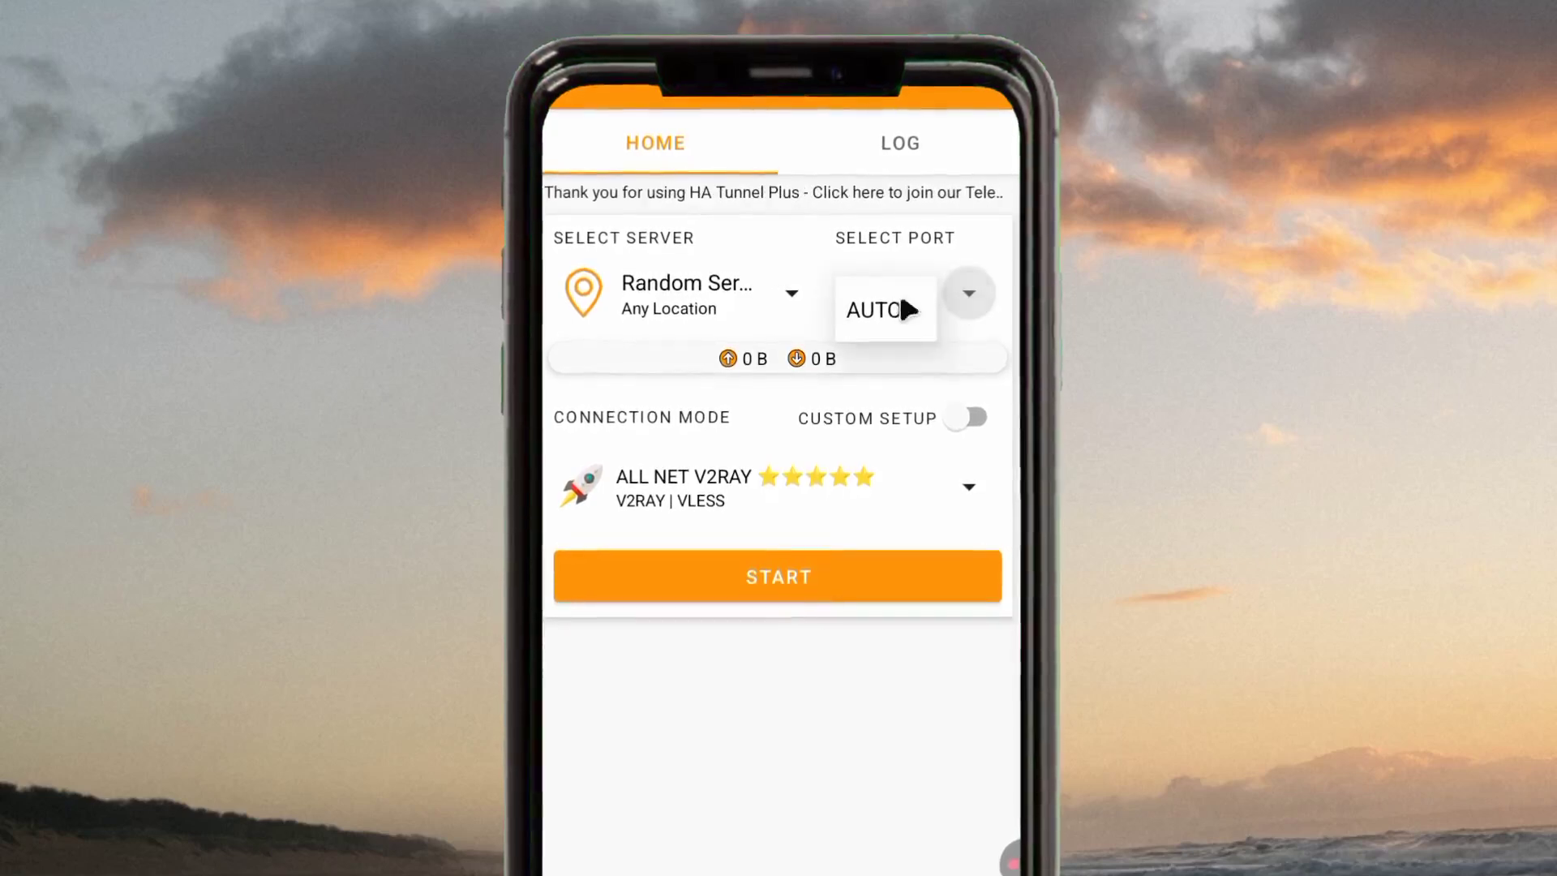
left_click(884, 309)
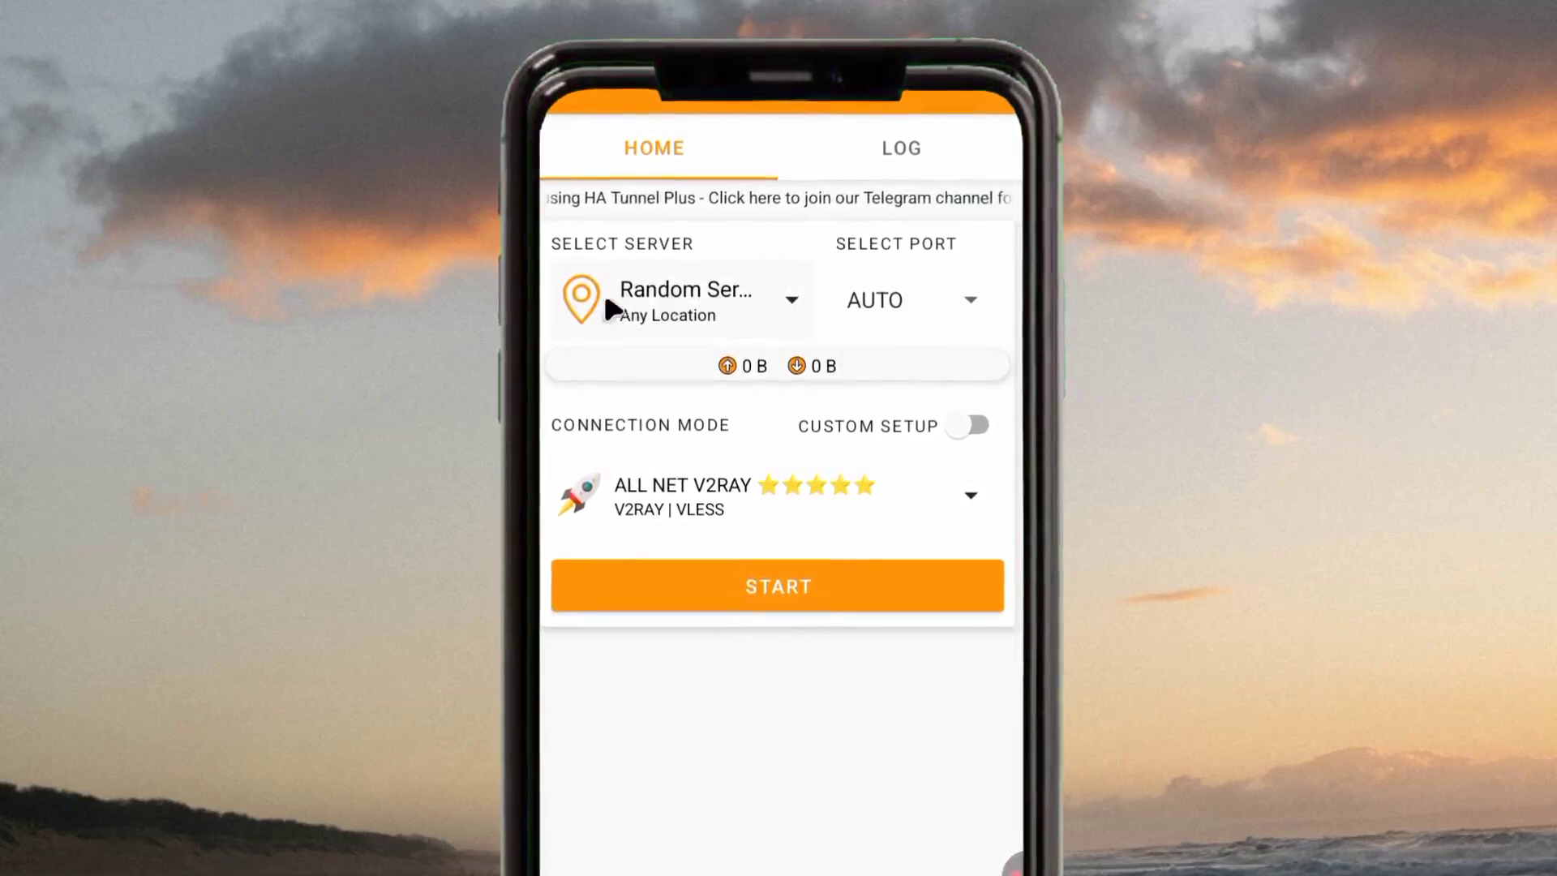
left_click(781, 310)
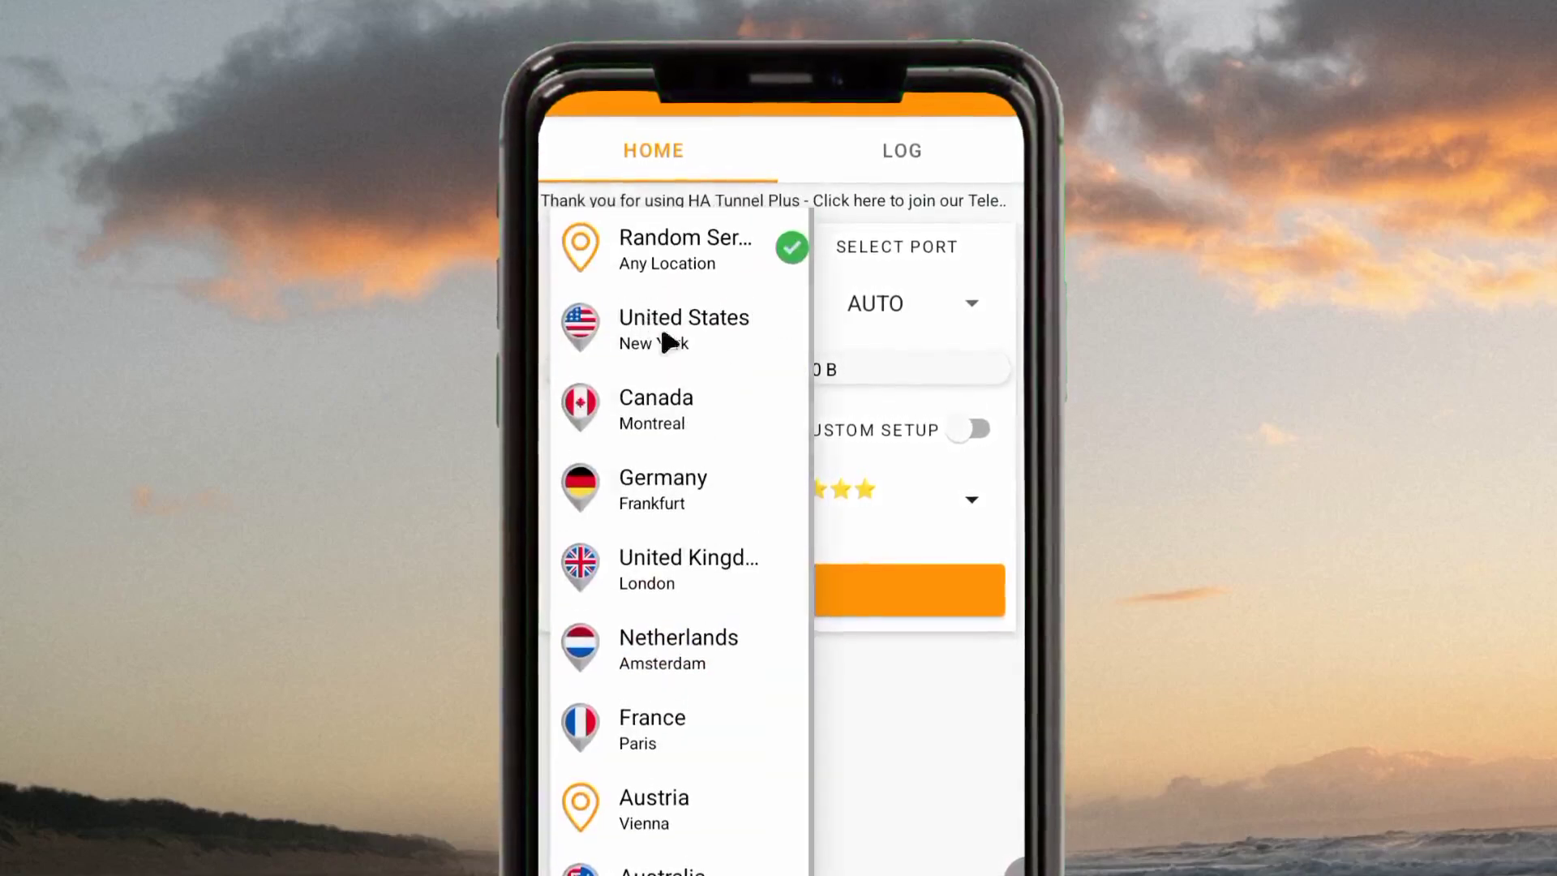
left_click(716, 349)
left_click(902, 303)
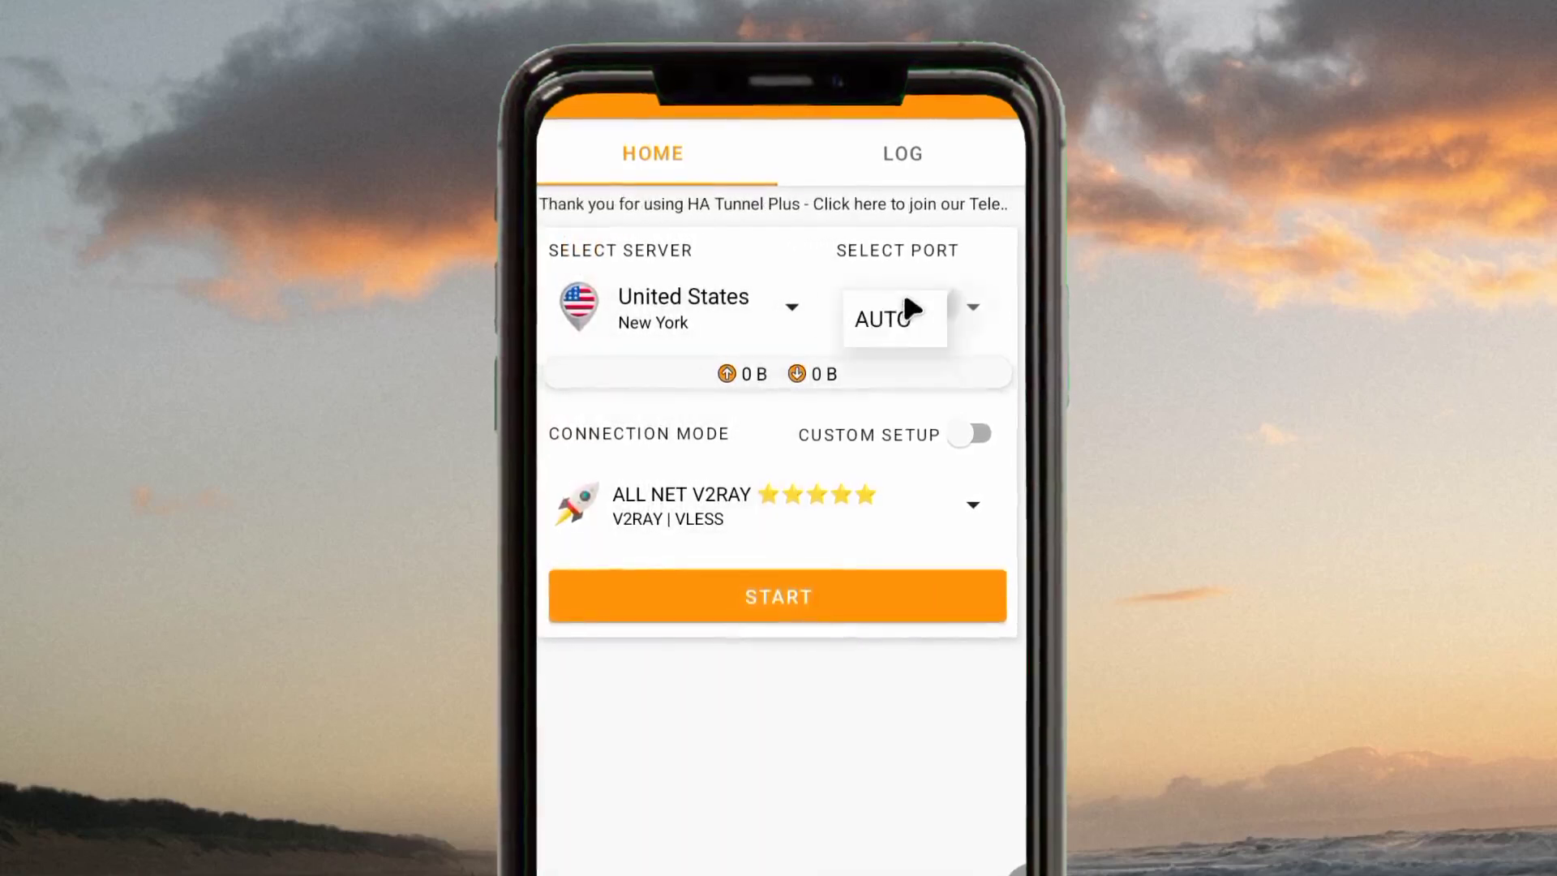
left_click(973, 288)
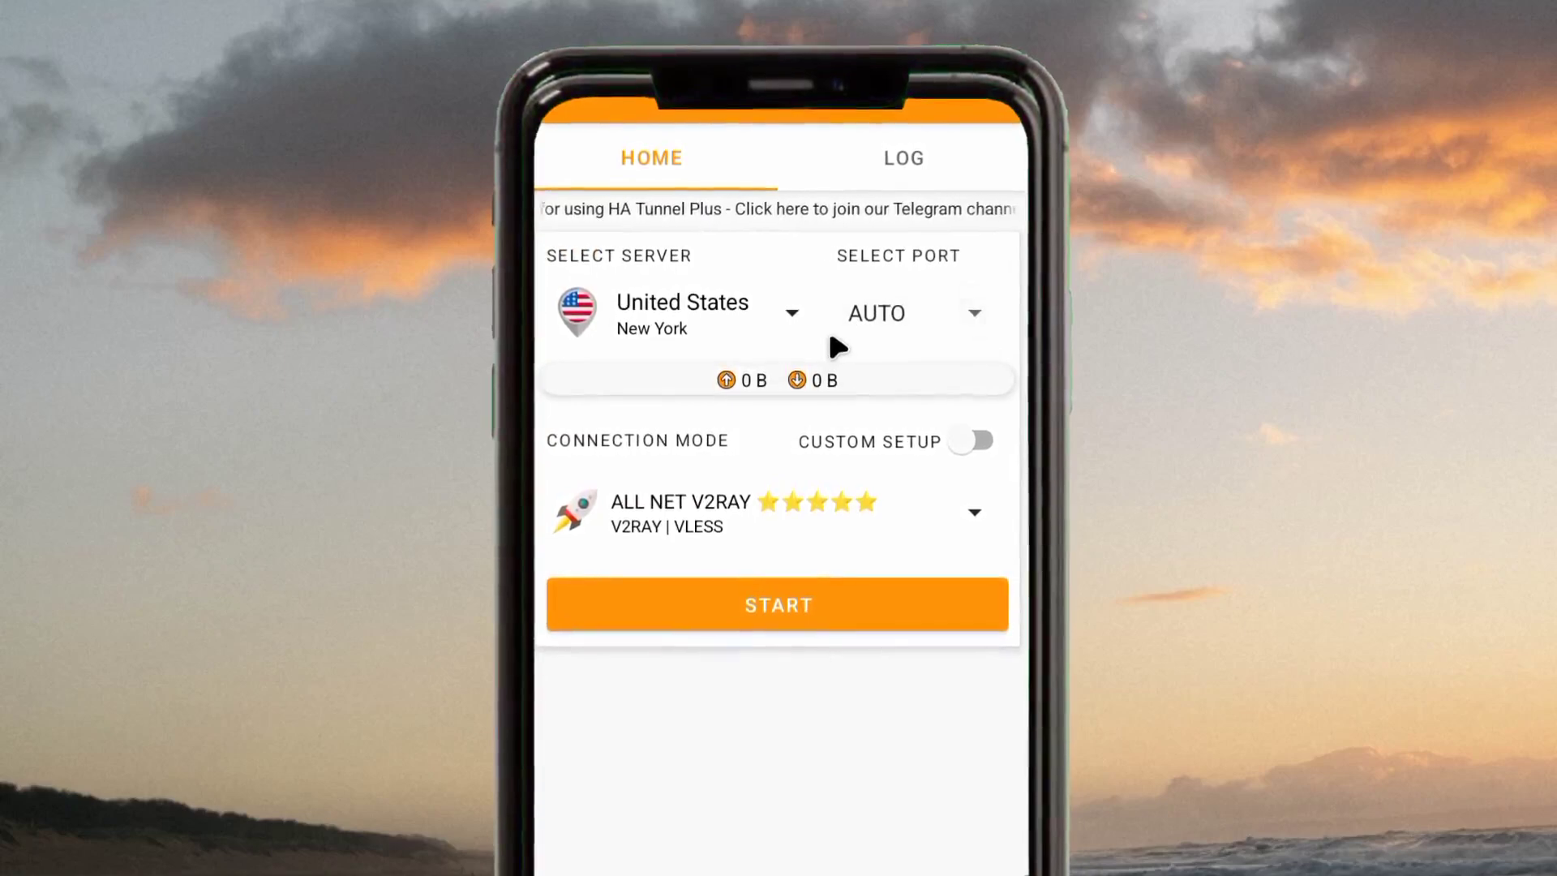
left_click(977, 319)
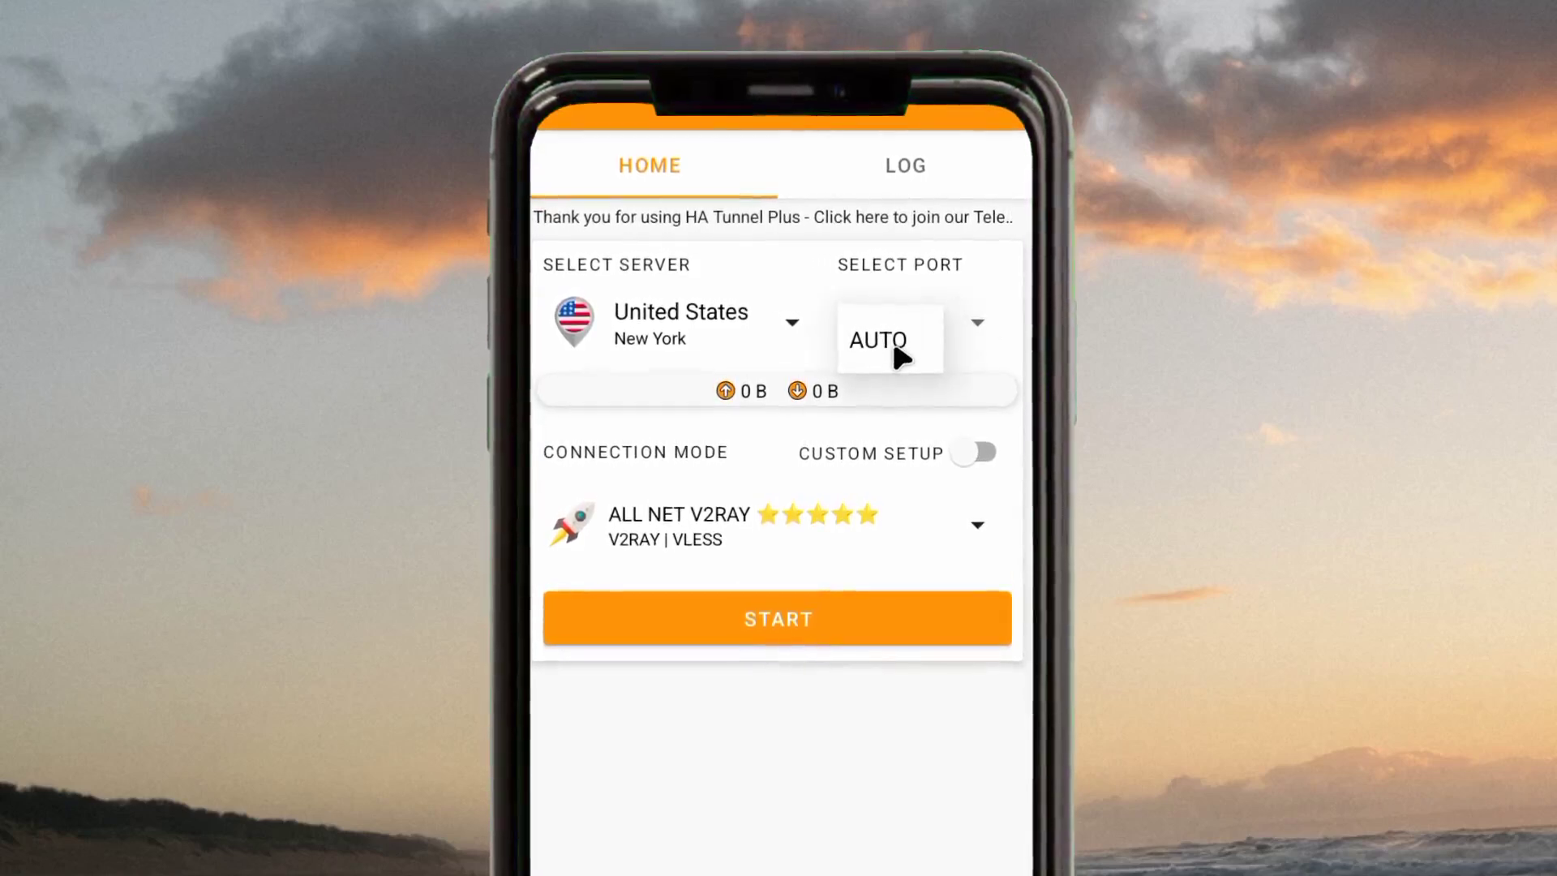
left_click(875, 351)
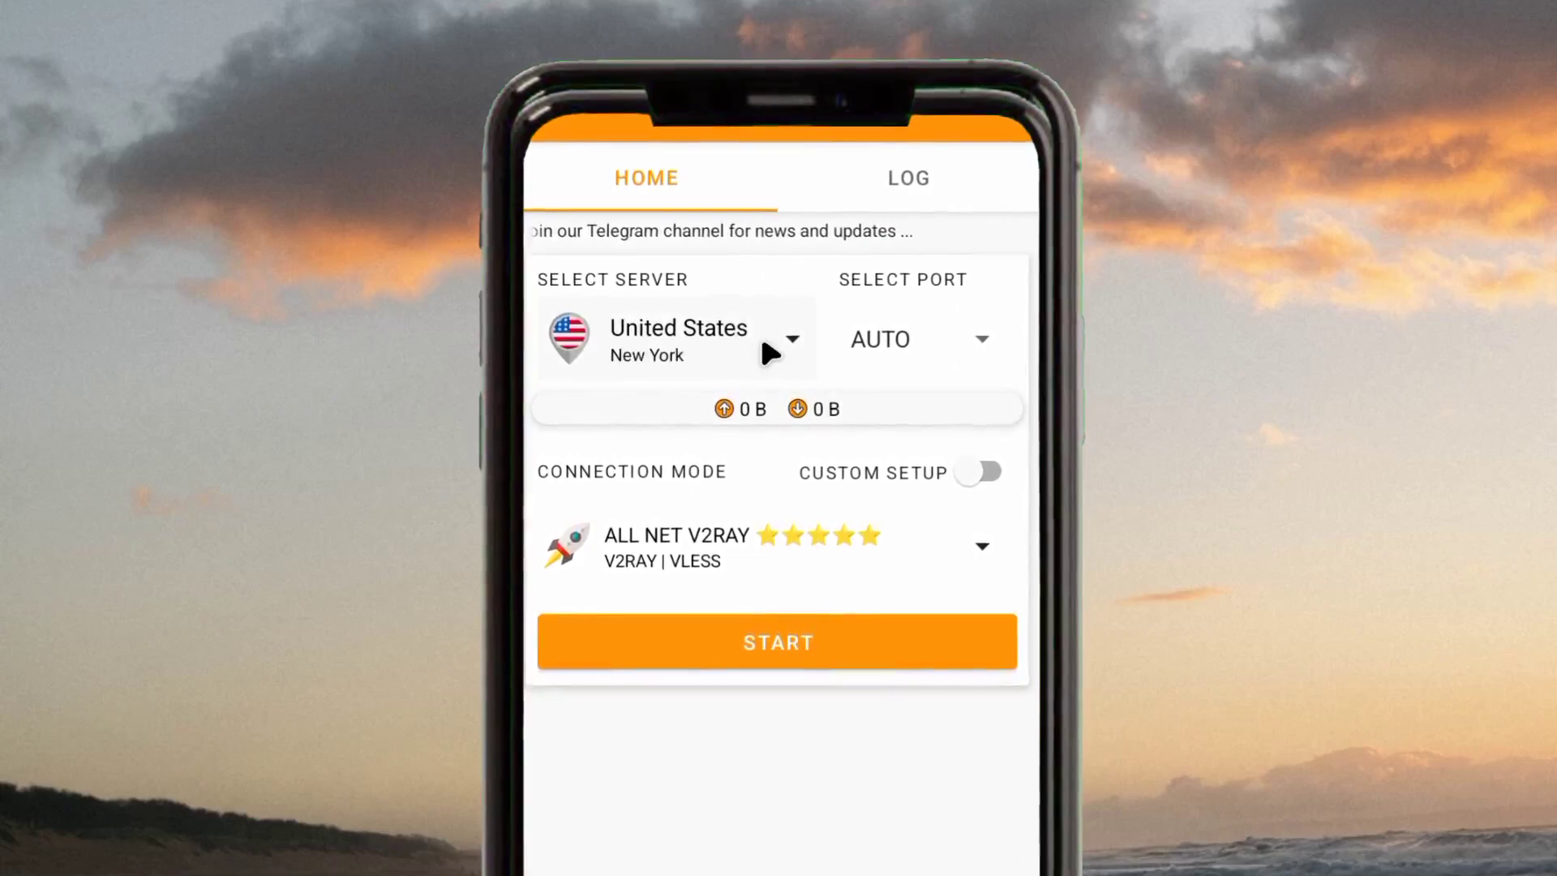
left_click(688, 346)
scroll(626, 618, "down", 1)
scroll(639, 692, "up", 1)
scroll(633, 619, "down", 1)
scroll(633, 604, "up", 2)
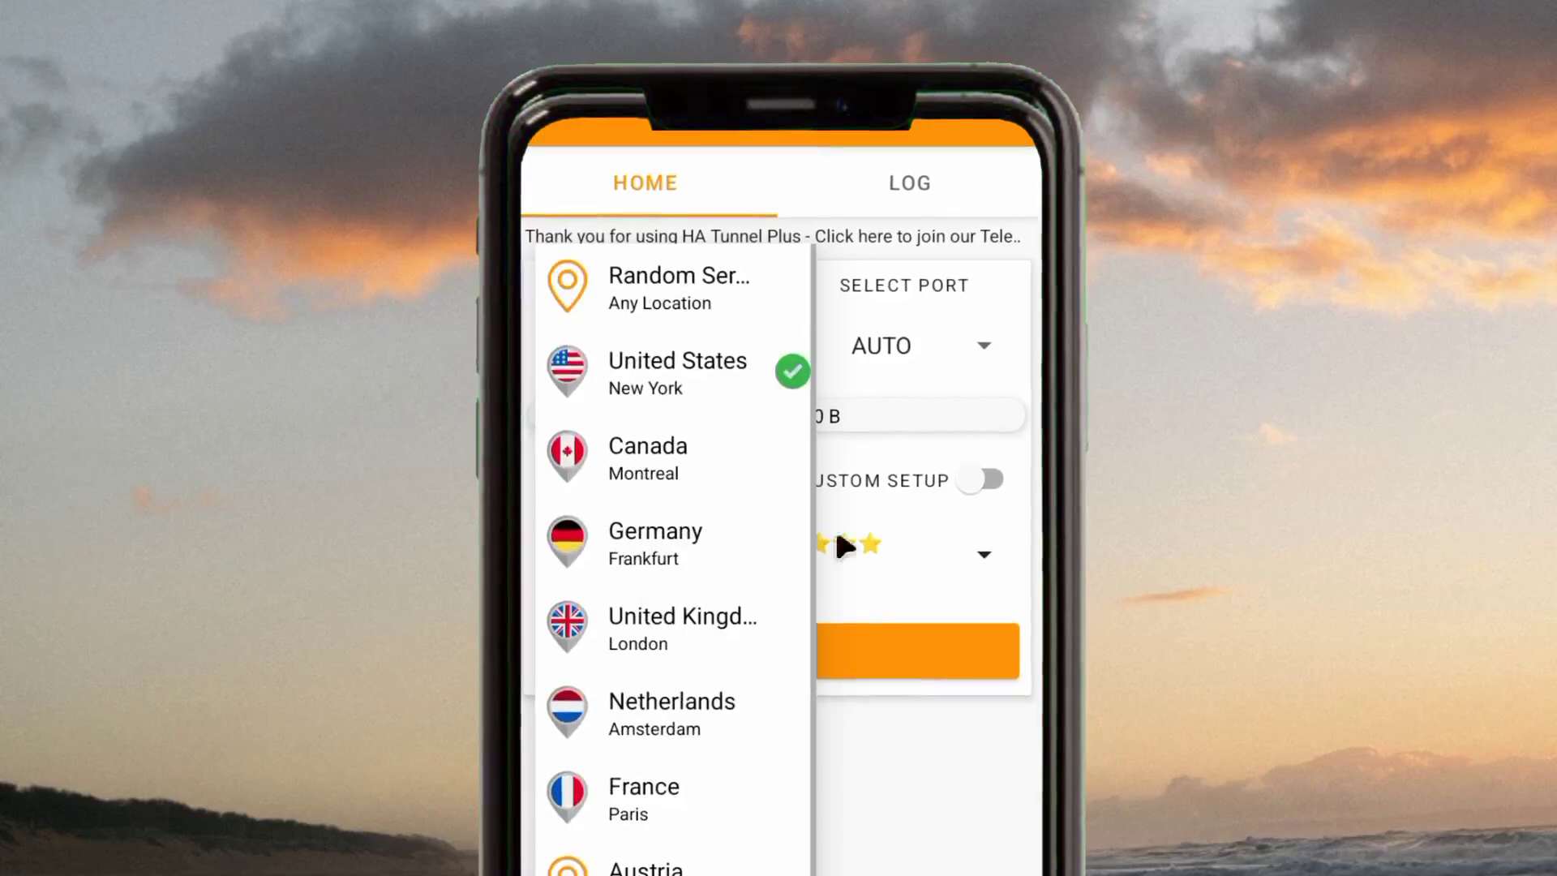
left_click(886, 298)
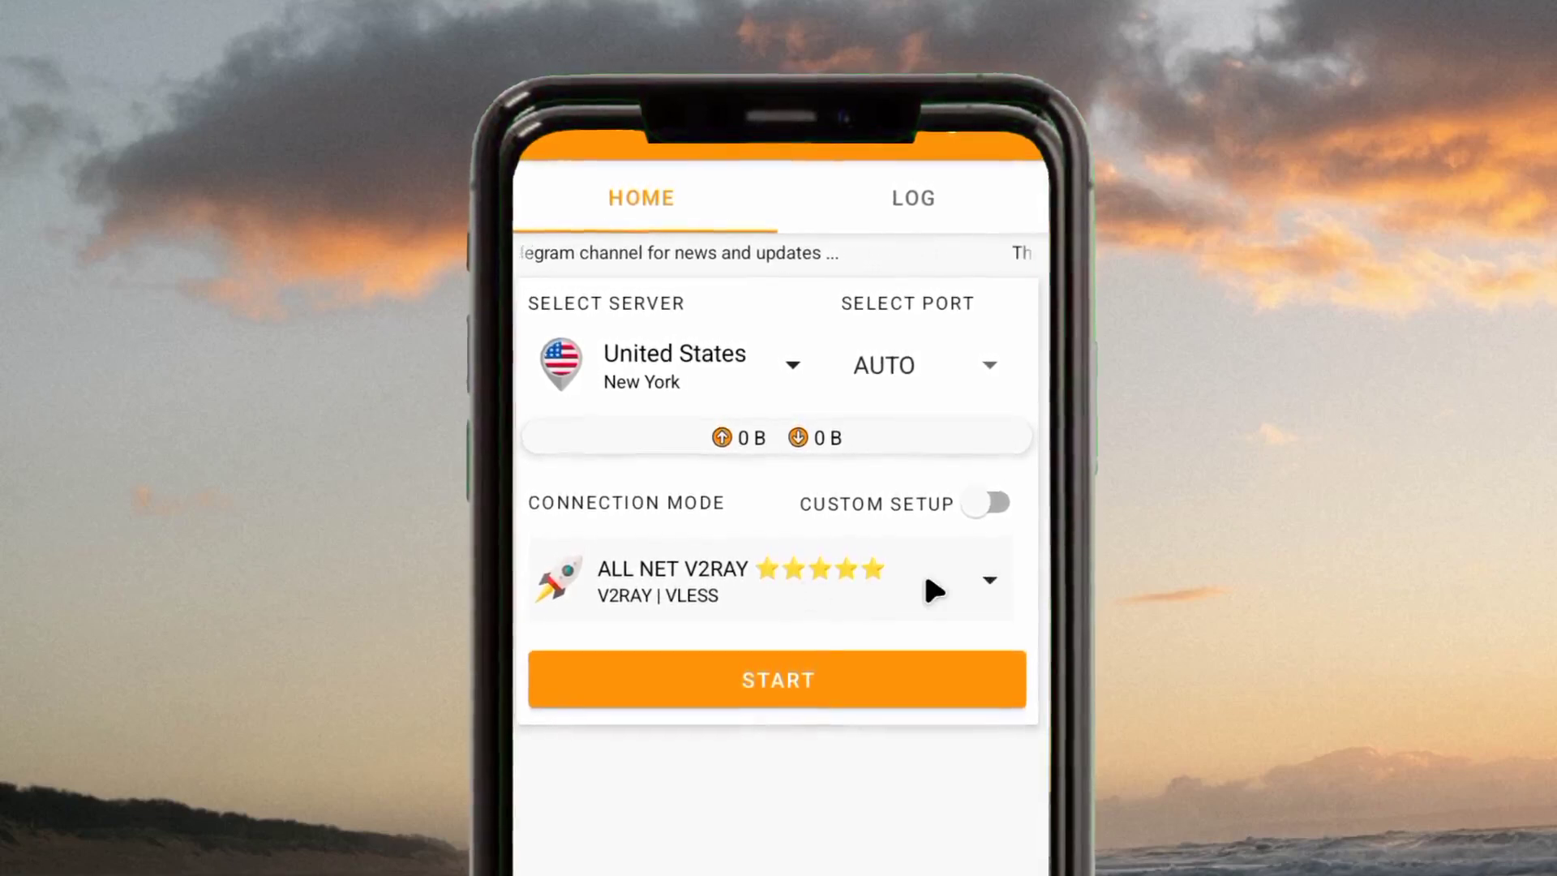
left_click(990, 580)
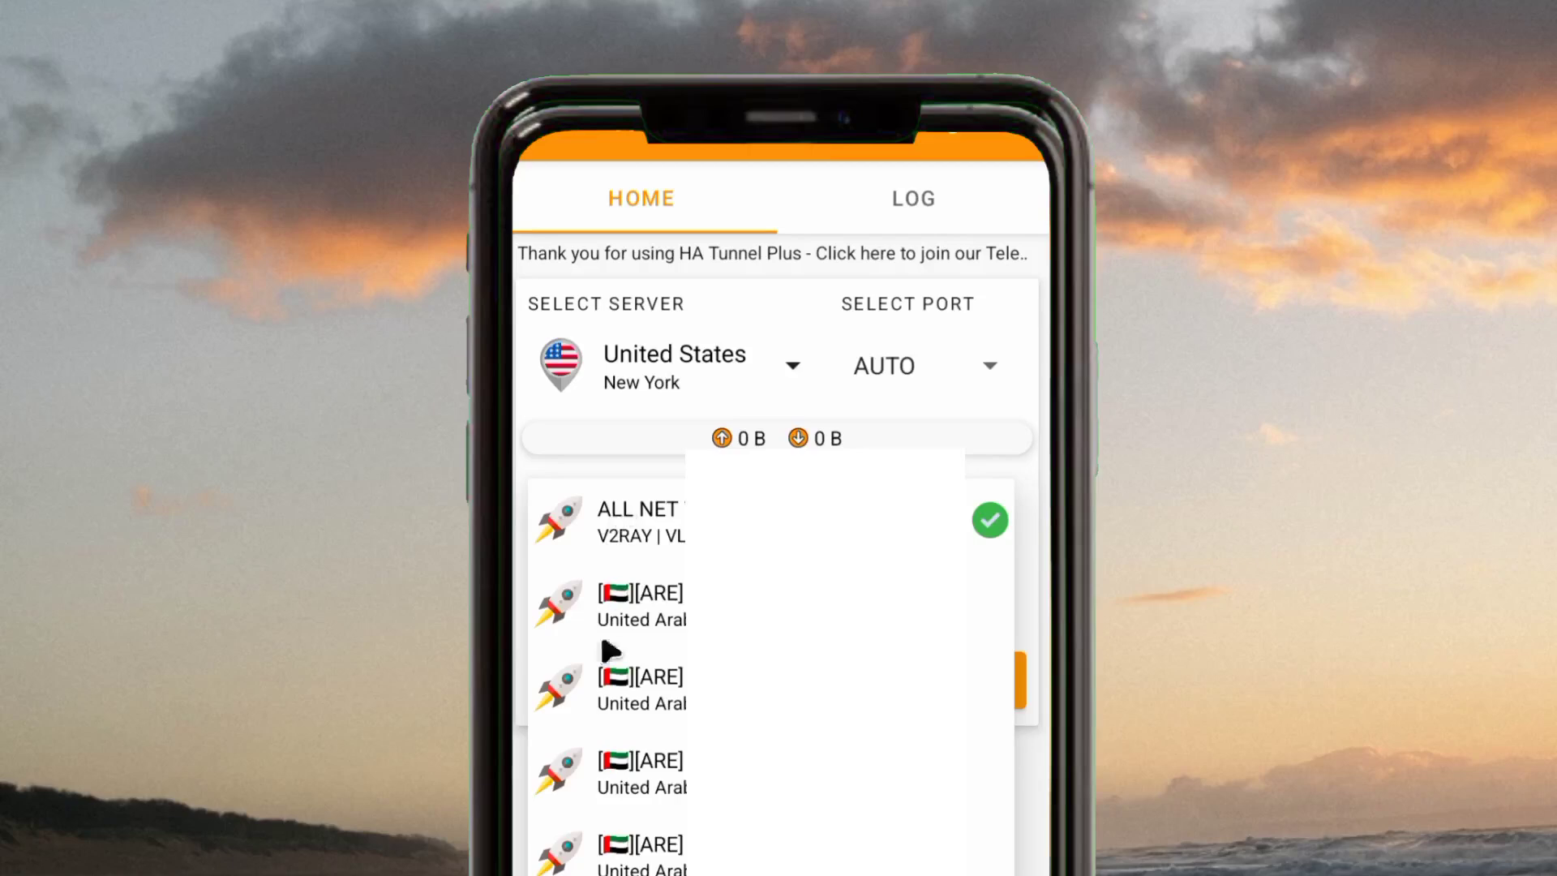
scroll(596, 867, "down", 15)
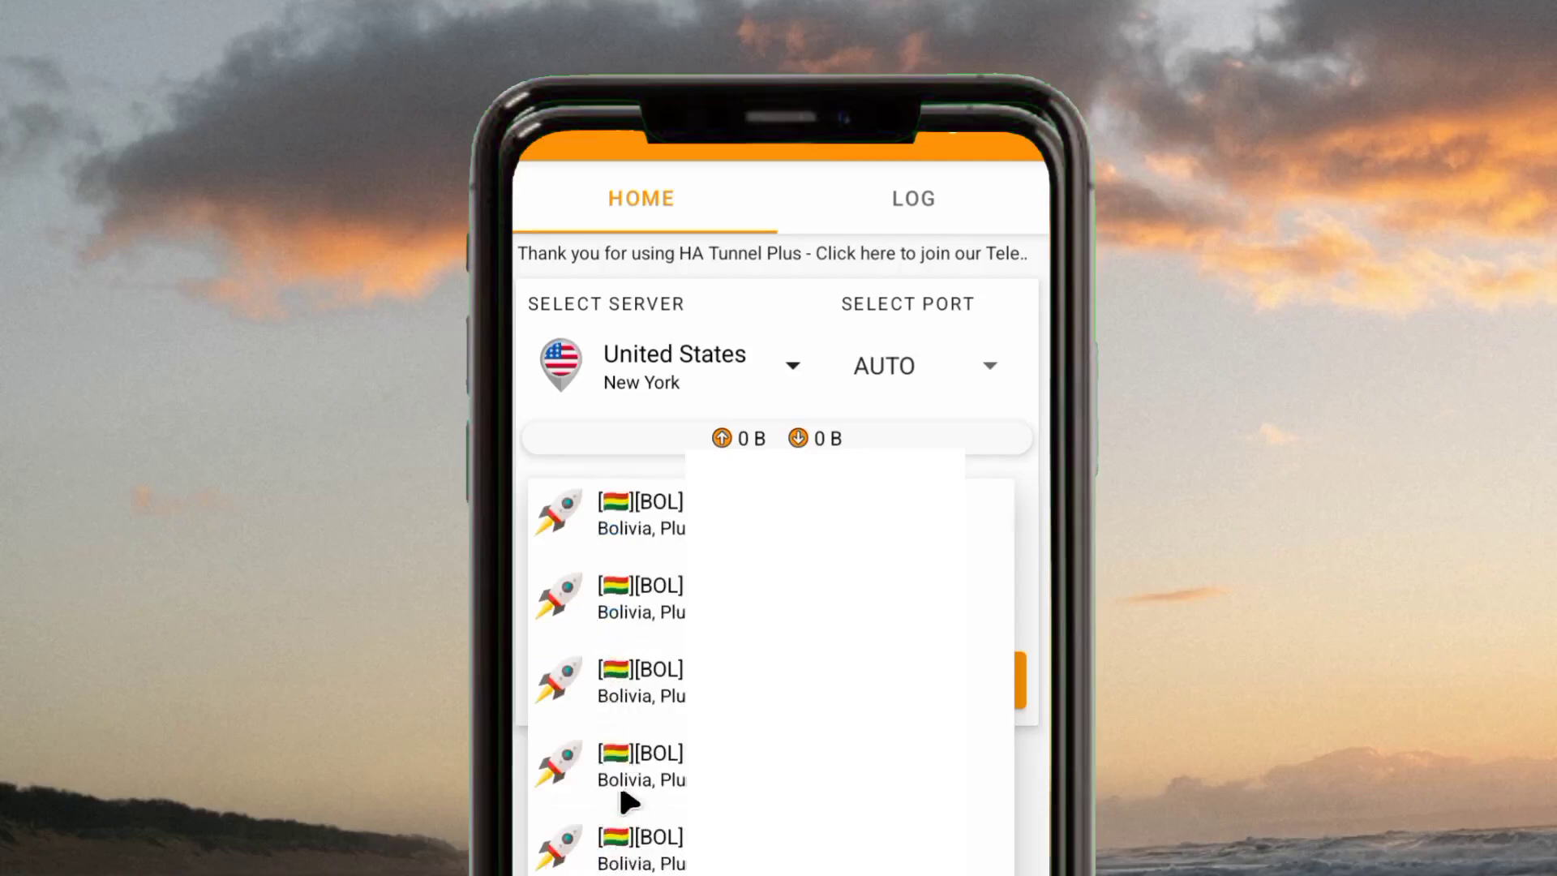
scroll(600, 855, "down", 10)
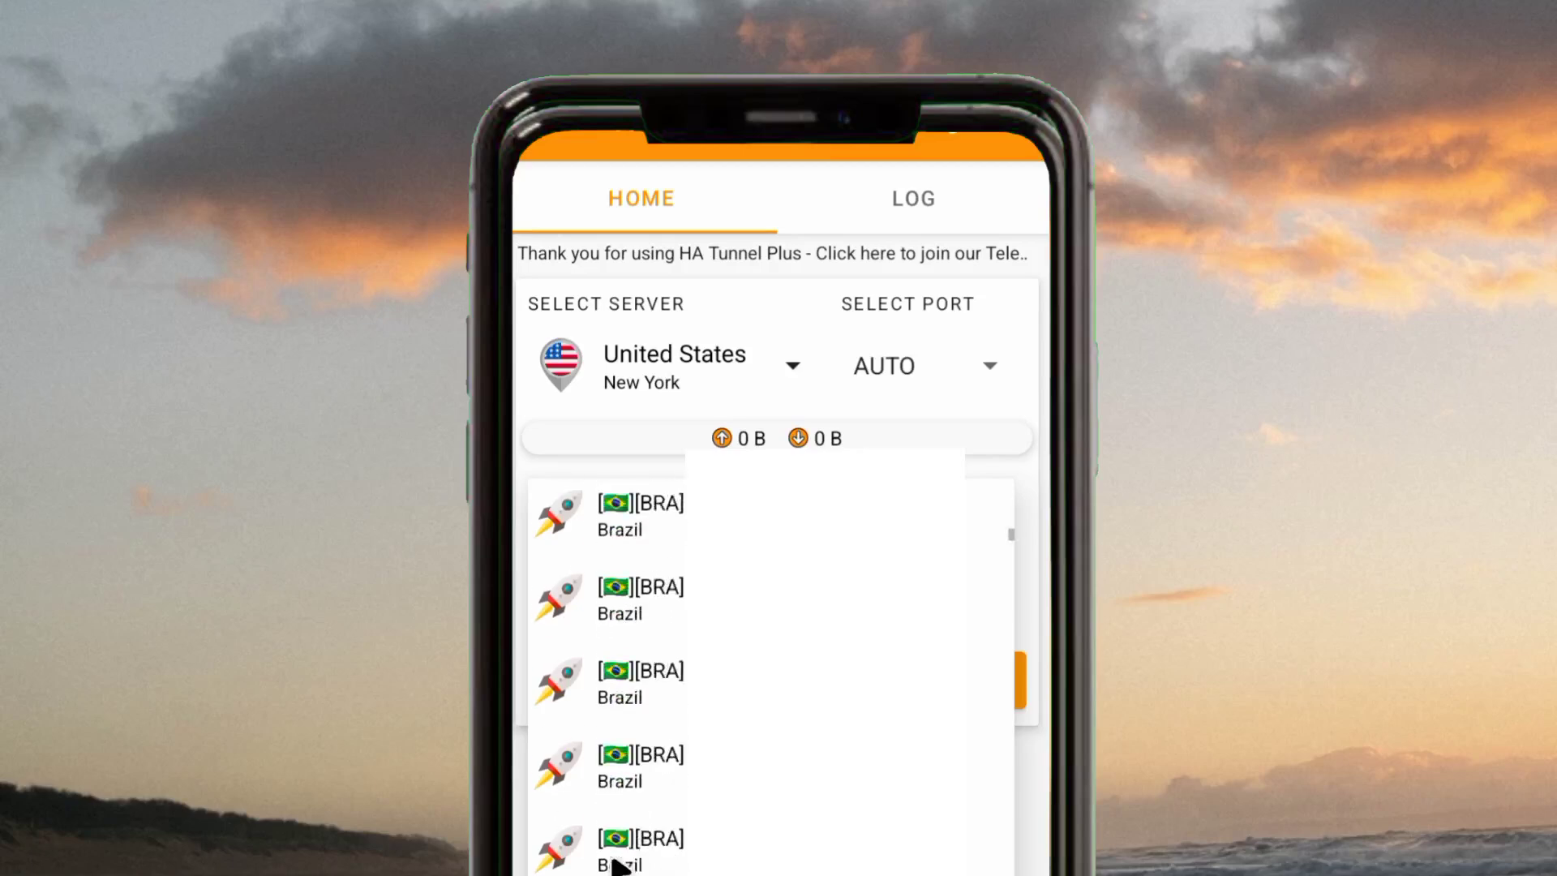
scroll(608, 864, "up", 5)
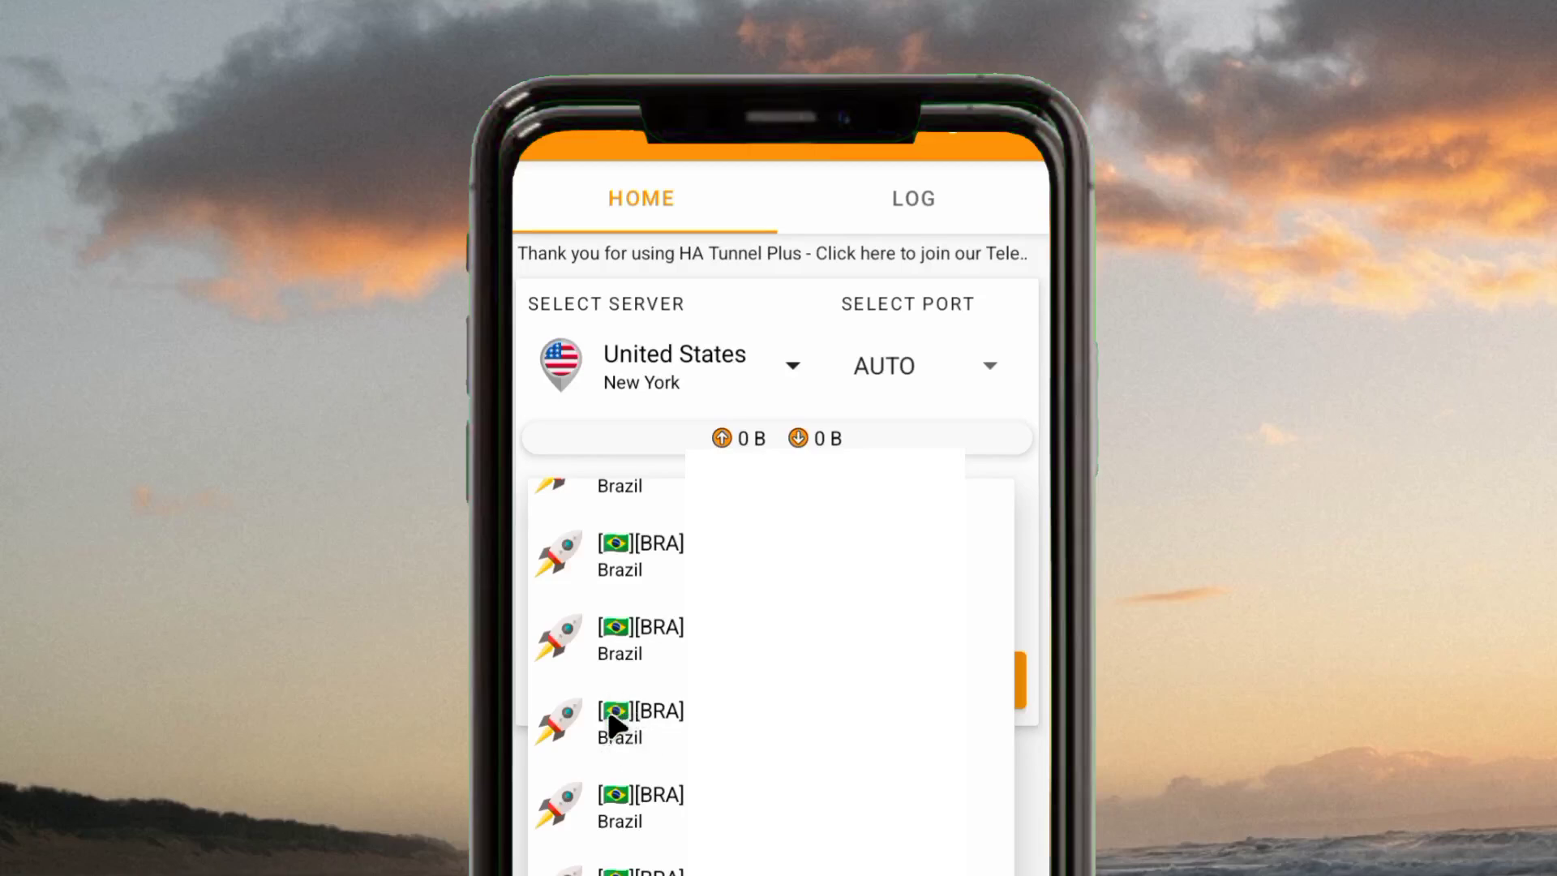
scroll(604, 795, "down", 15)
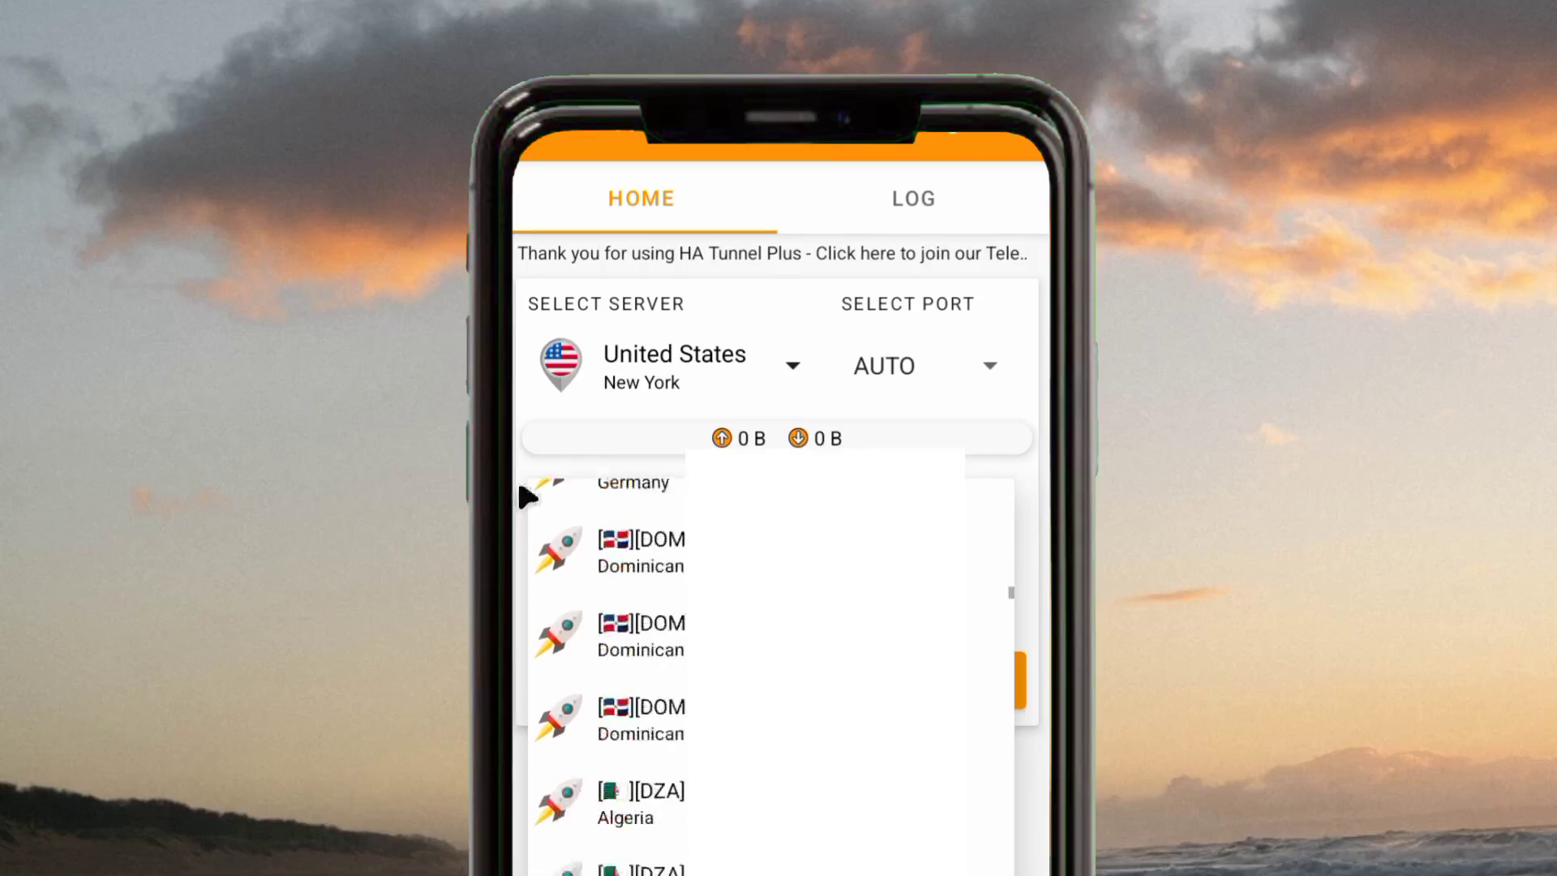
scroll(663, 641, "down", 5)
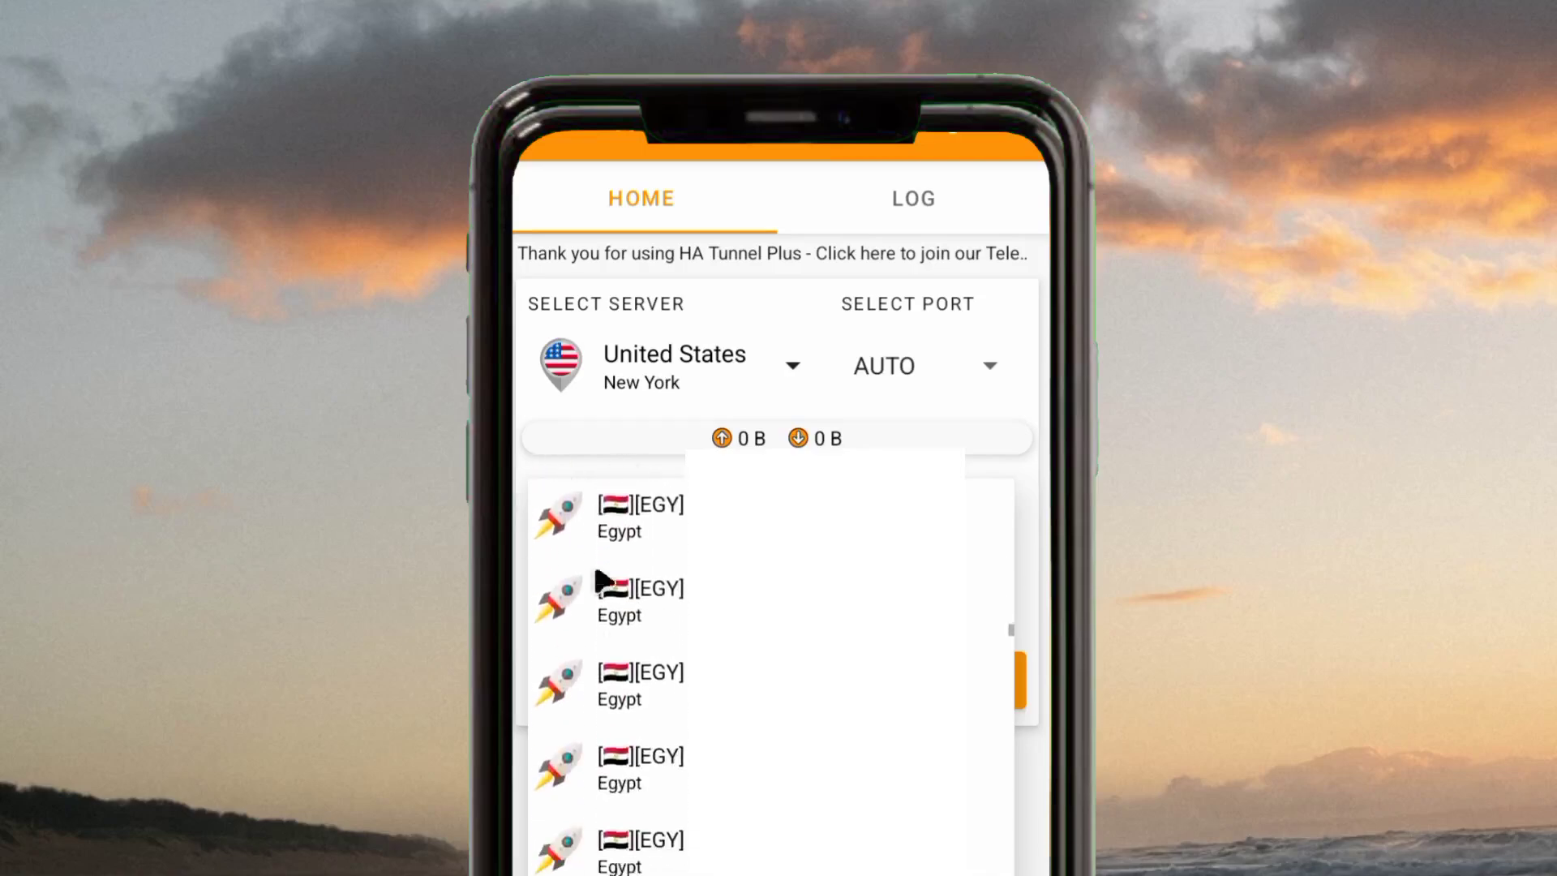
scroll(611, 714, "down", 10)
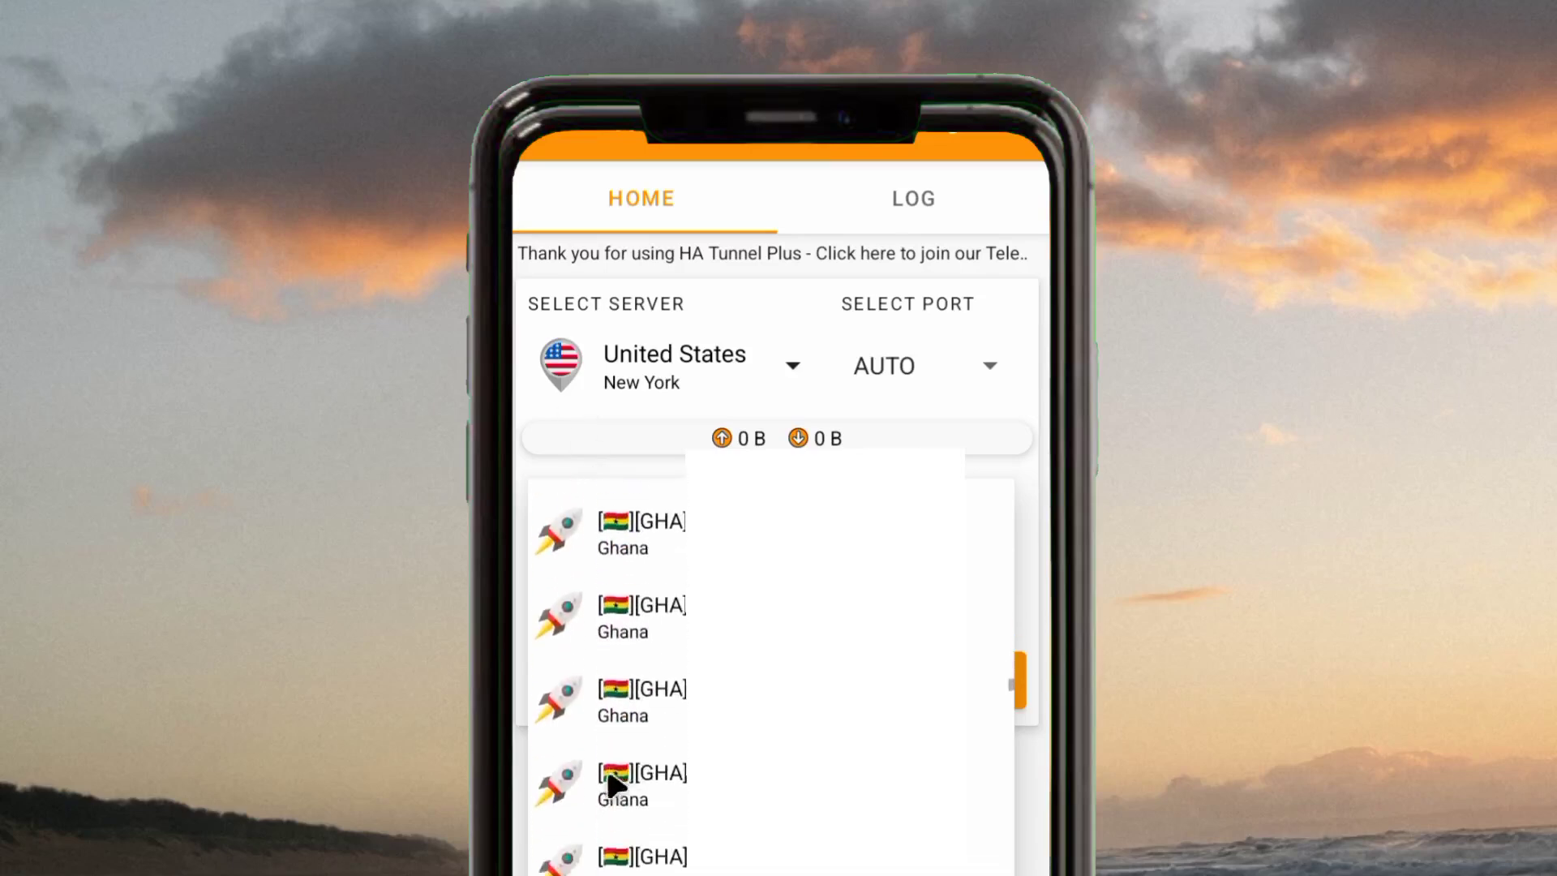
scroll(538, 577, "down", 5)
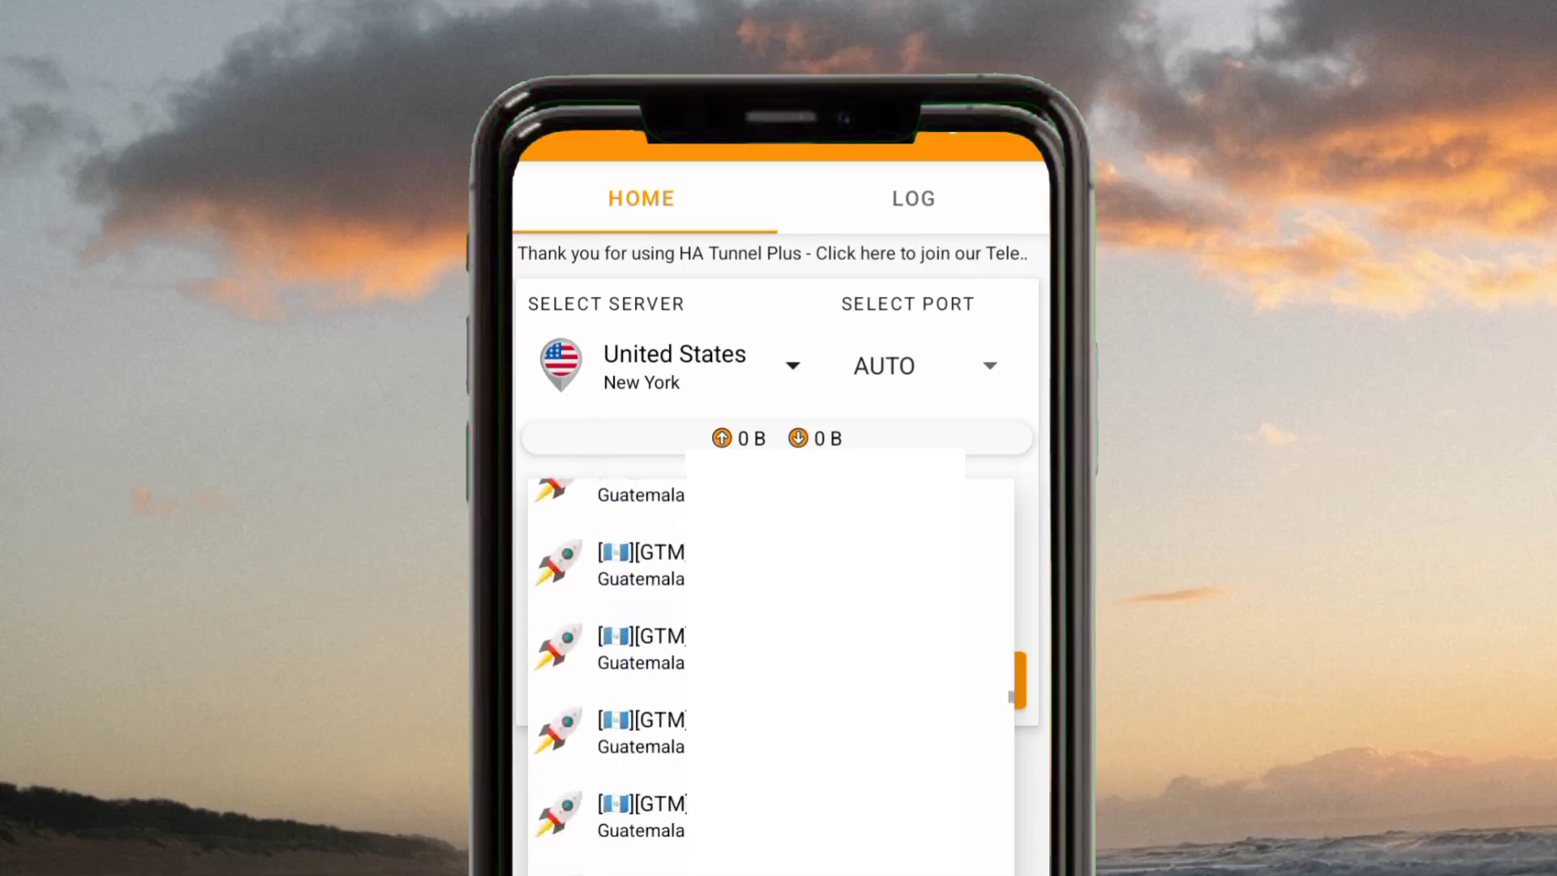
scroll(663, 519, "down", 10)
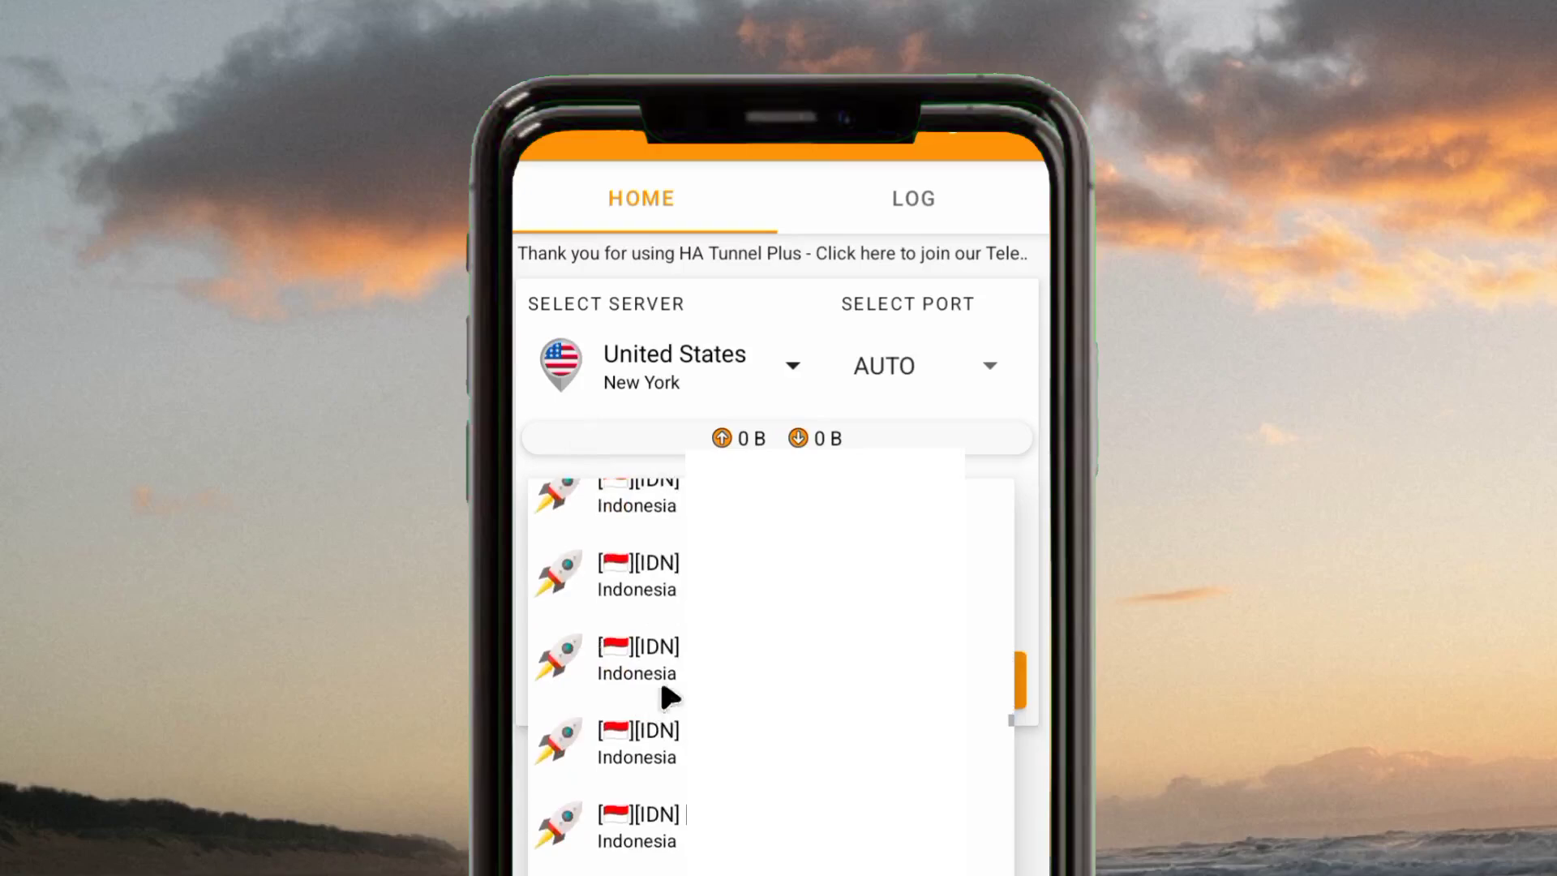
scroll(556, 556, "down", 10)
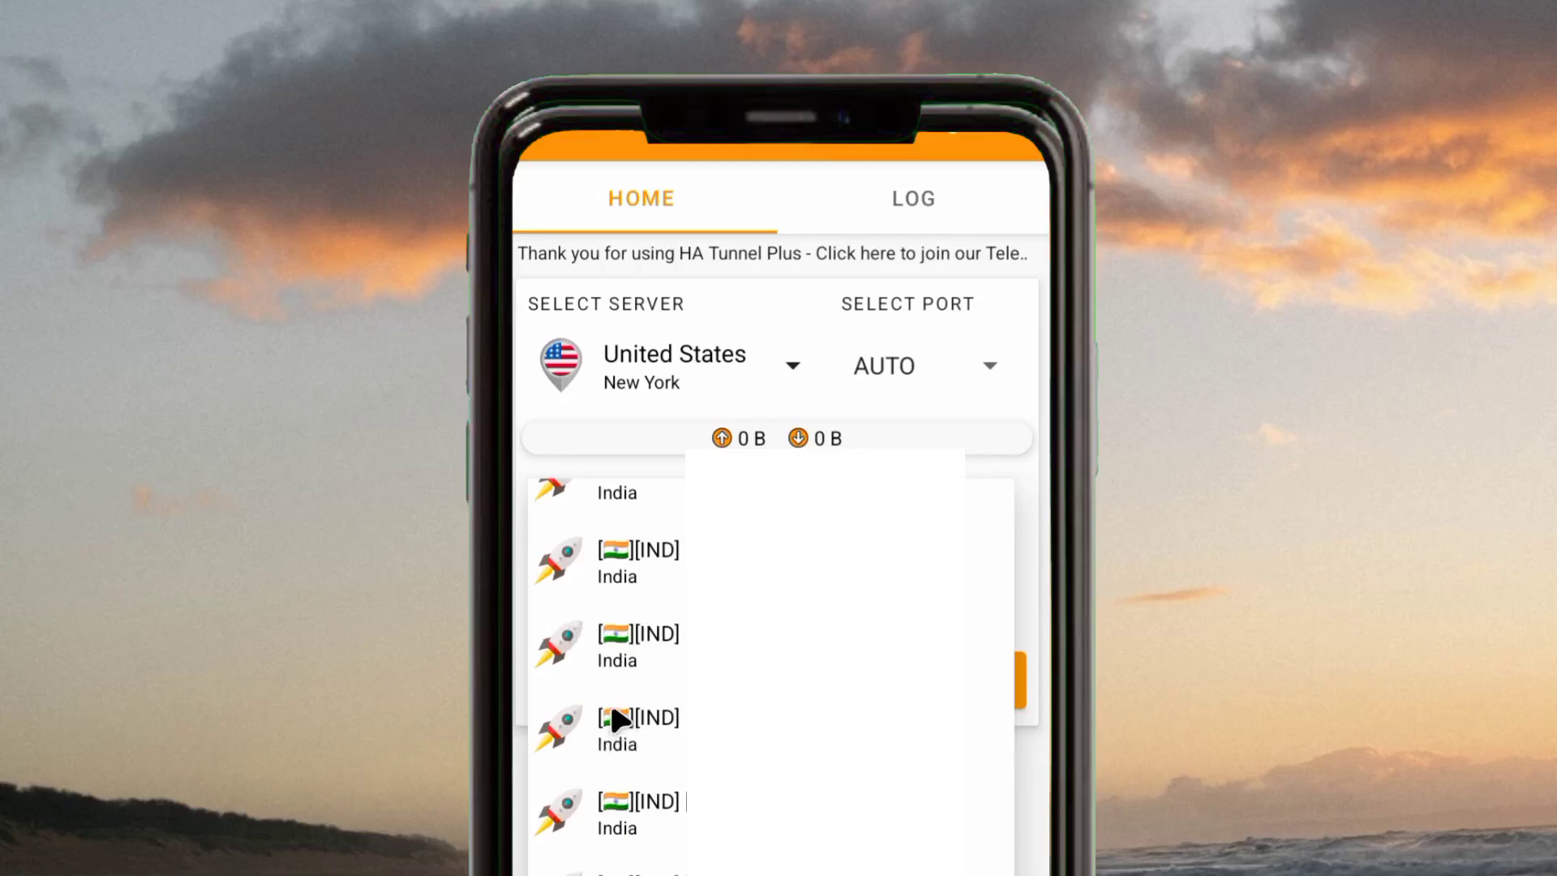
scroll(644, 601, "down", 10)
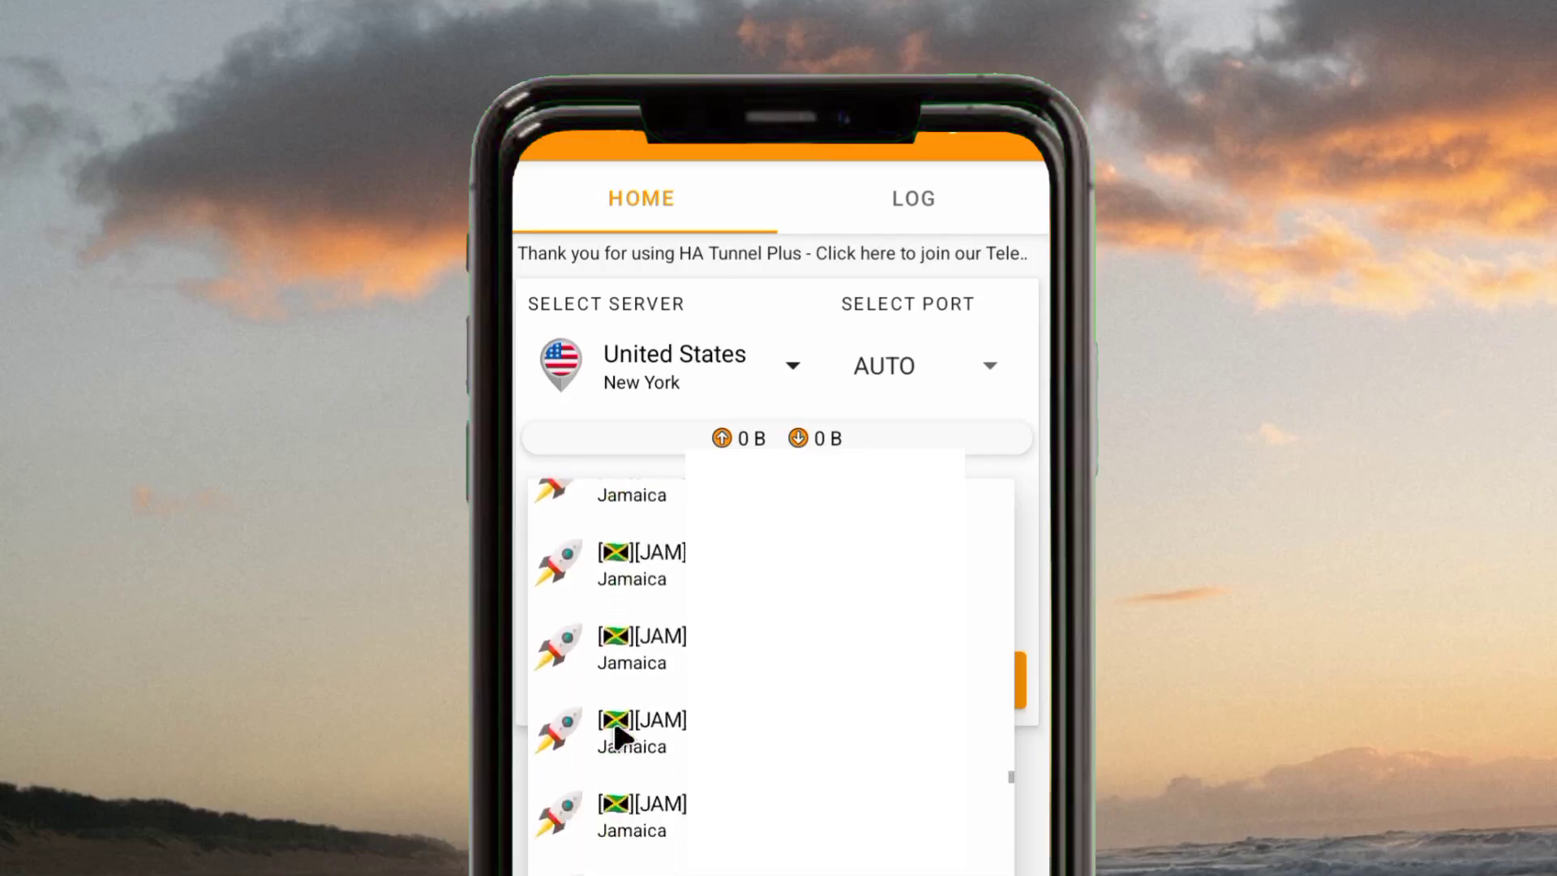
scroll(590, 763, "down", 5)
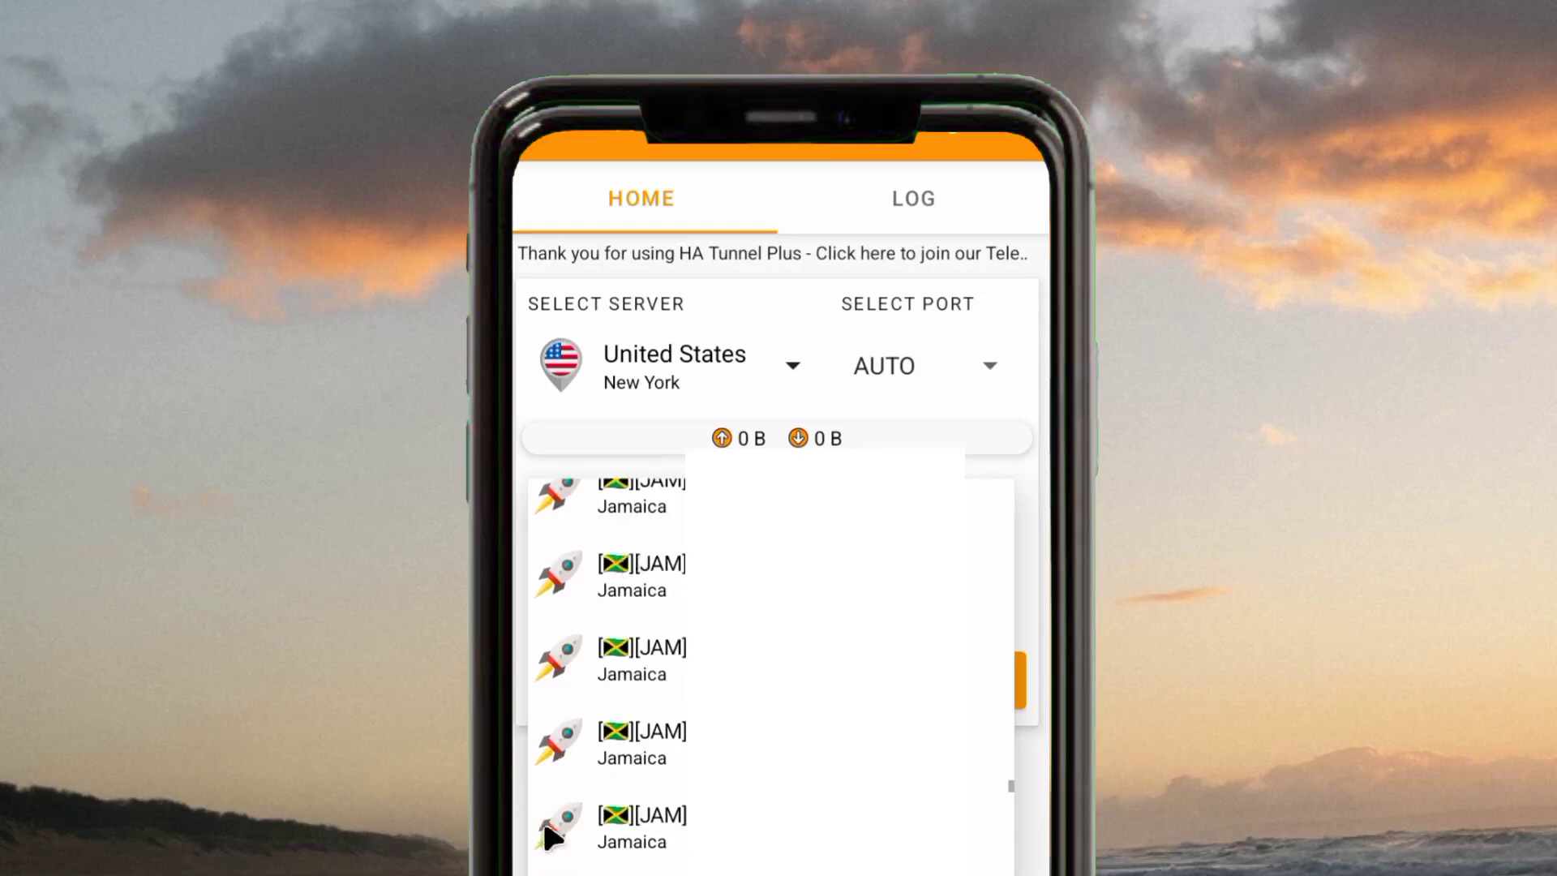
scroll(639, 542, "down", 10)
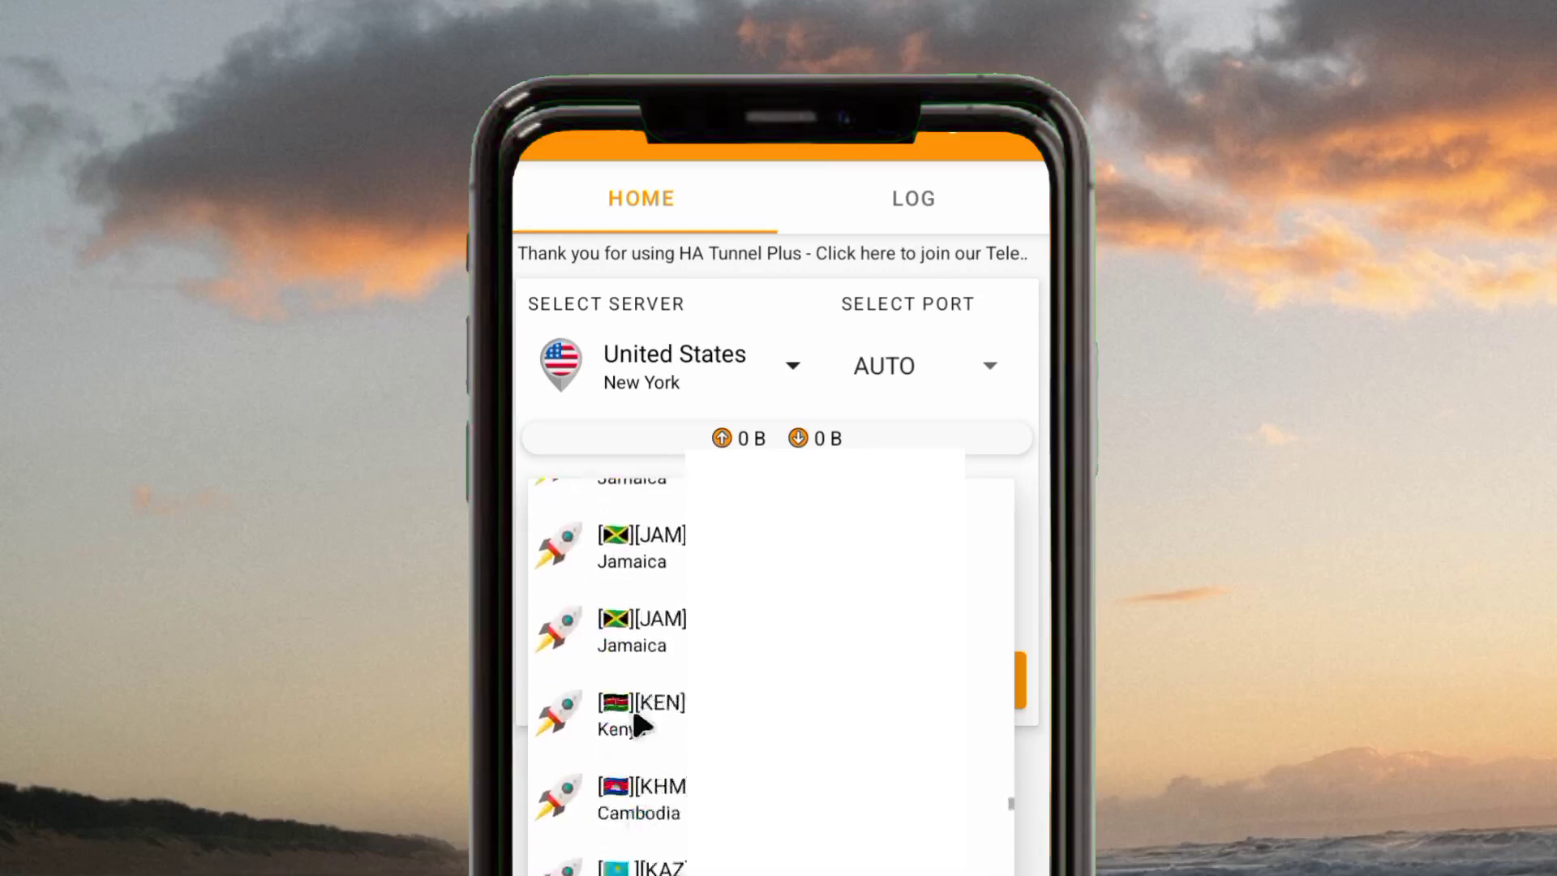
scroll(622, 559, "down", 10)
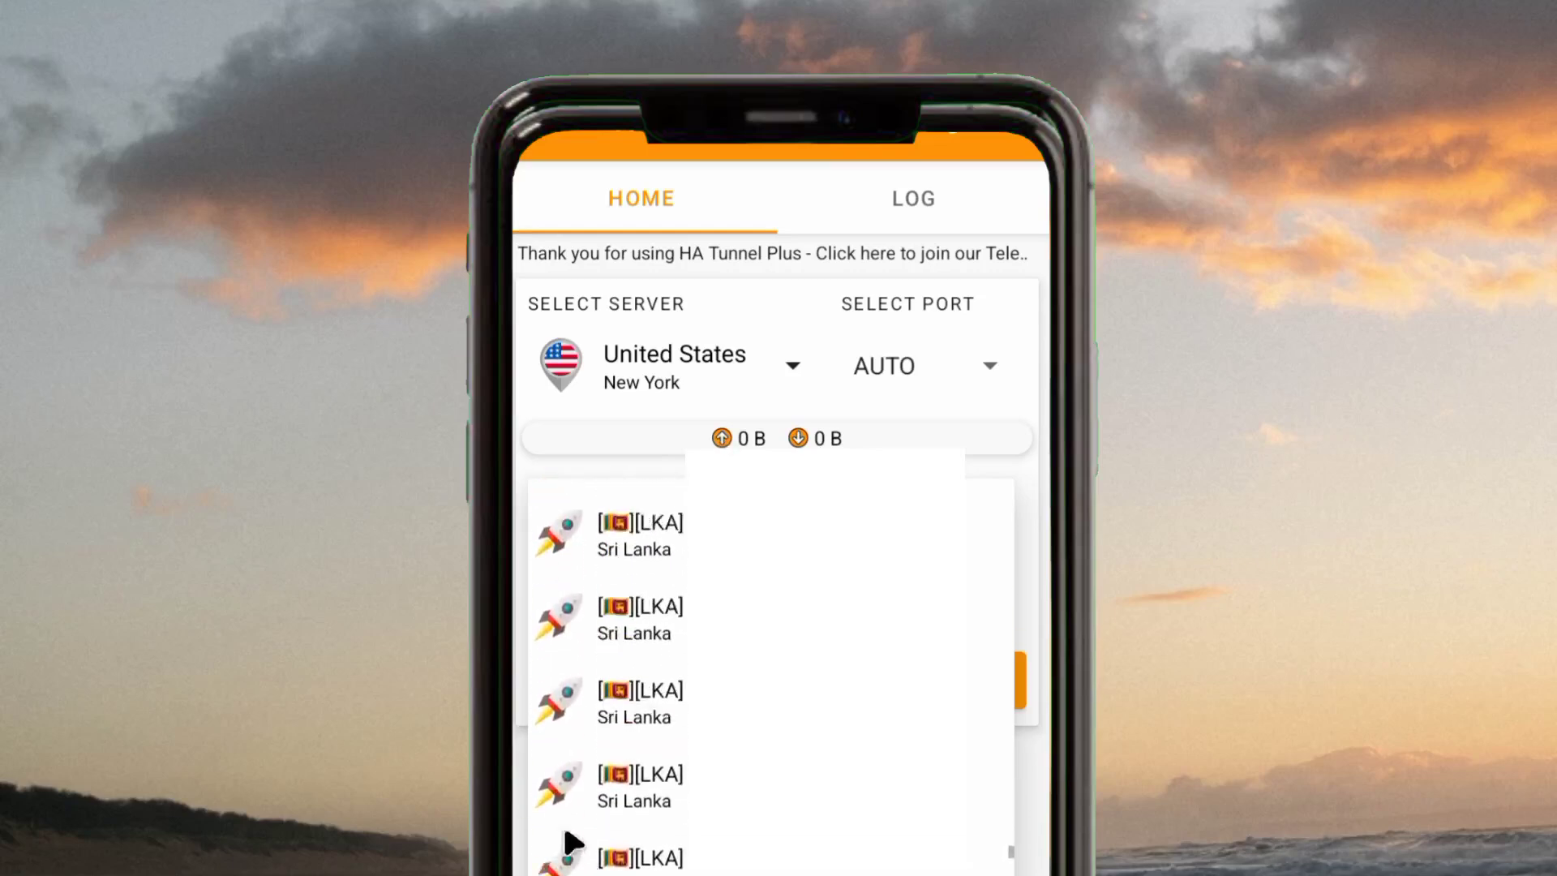
Step: Scroll the connection mode list down to the Saudi Arabia [SAU] configs
scroll(698, 648, "down", 15)
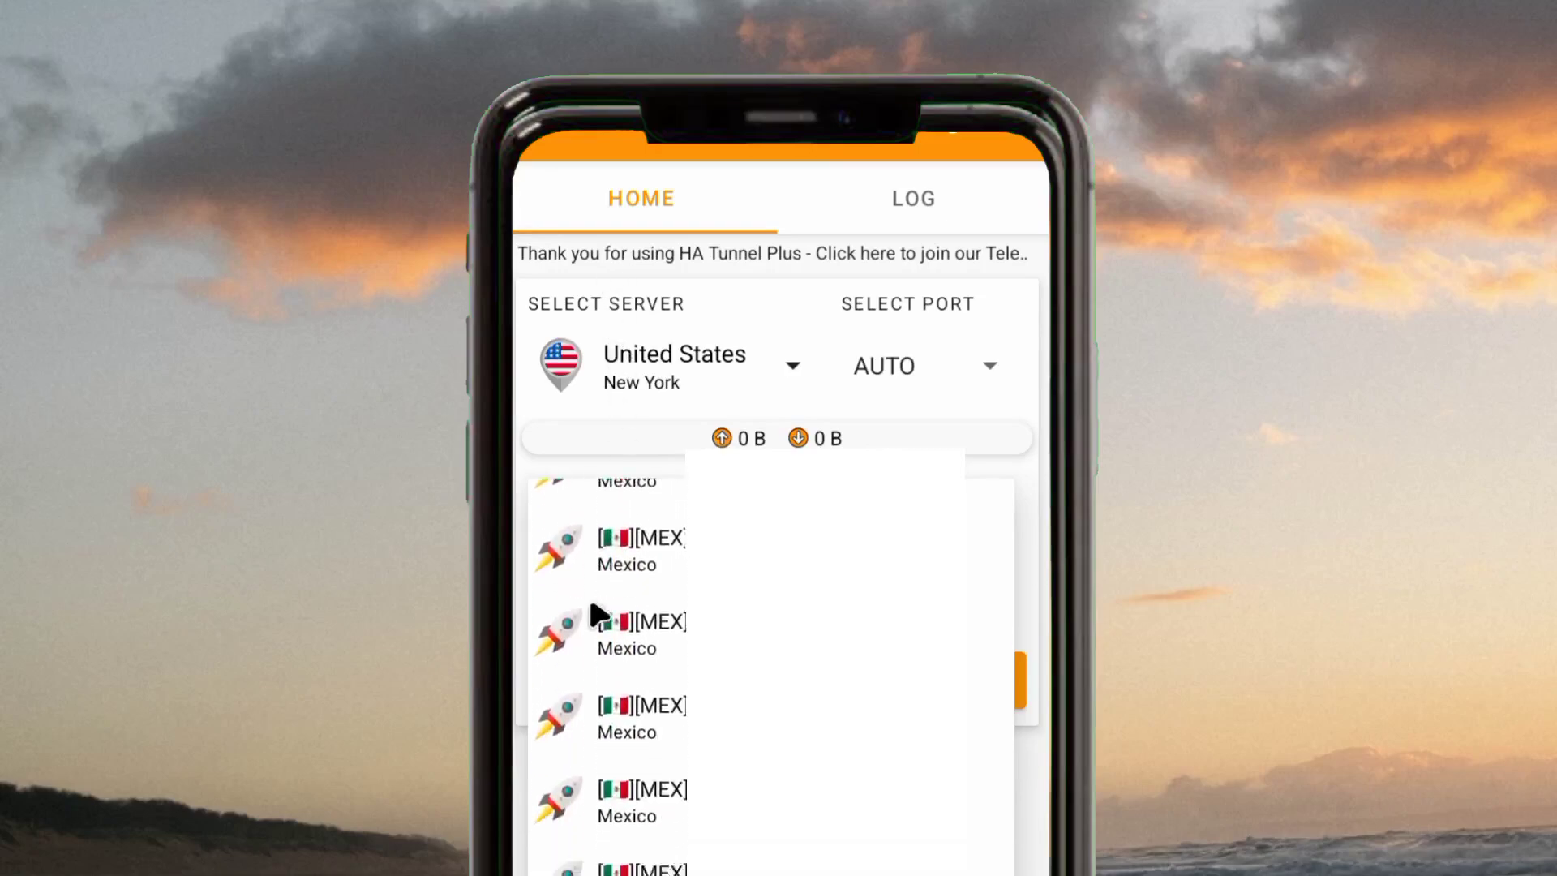
scroll(584, 633, "down", 5)
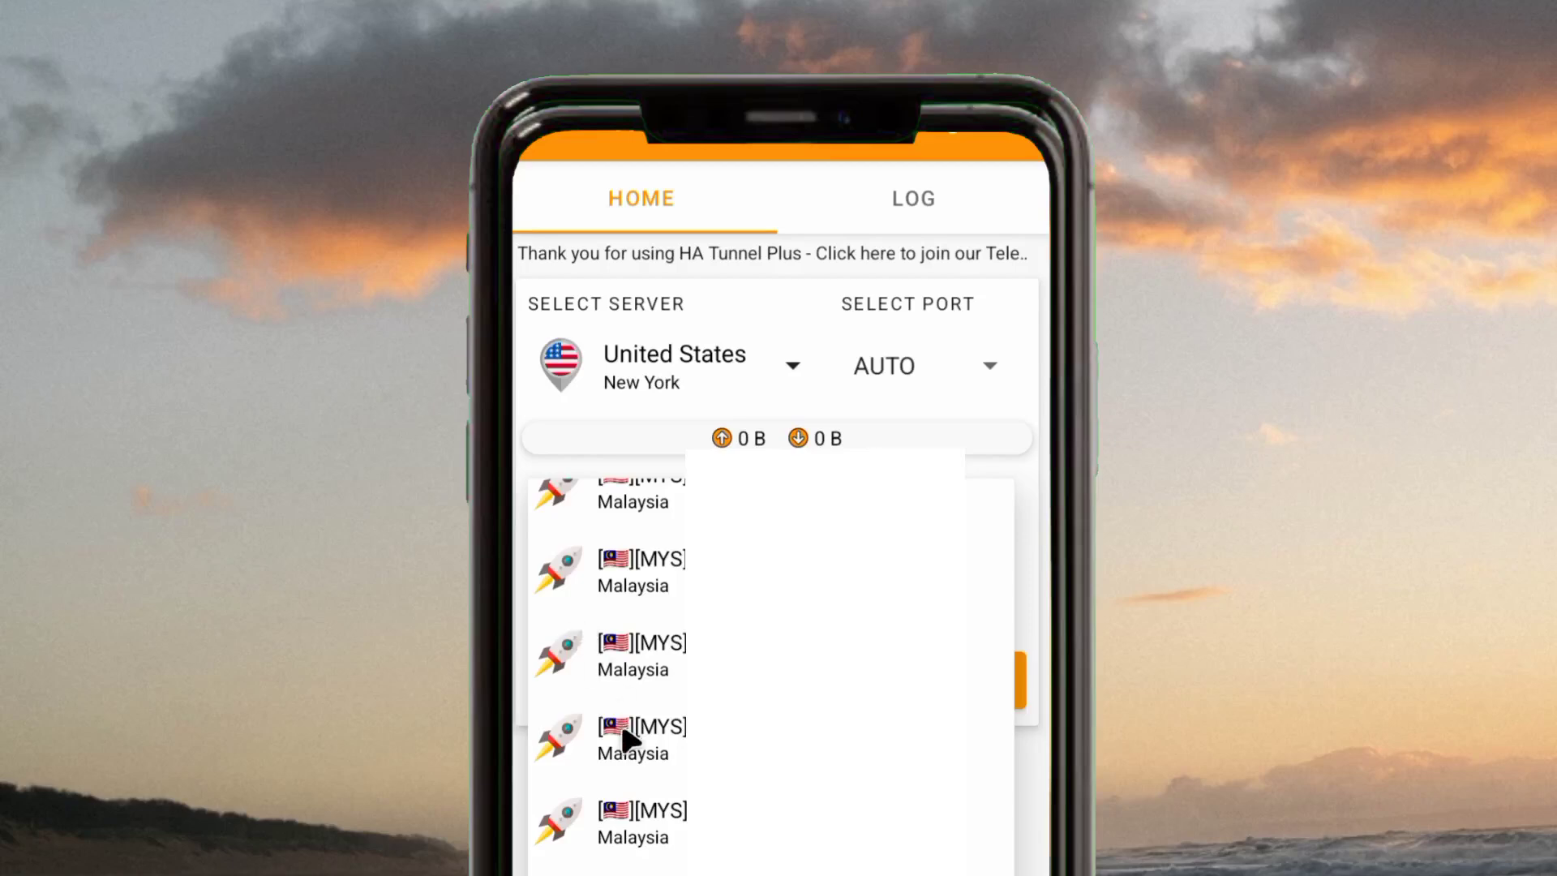
scroll(546, 553, "down", 10)
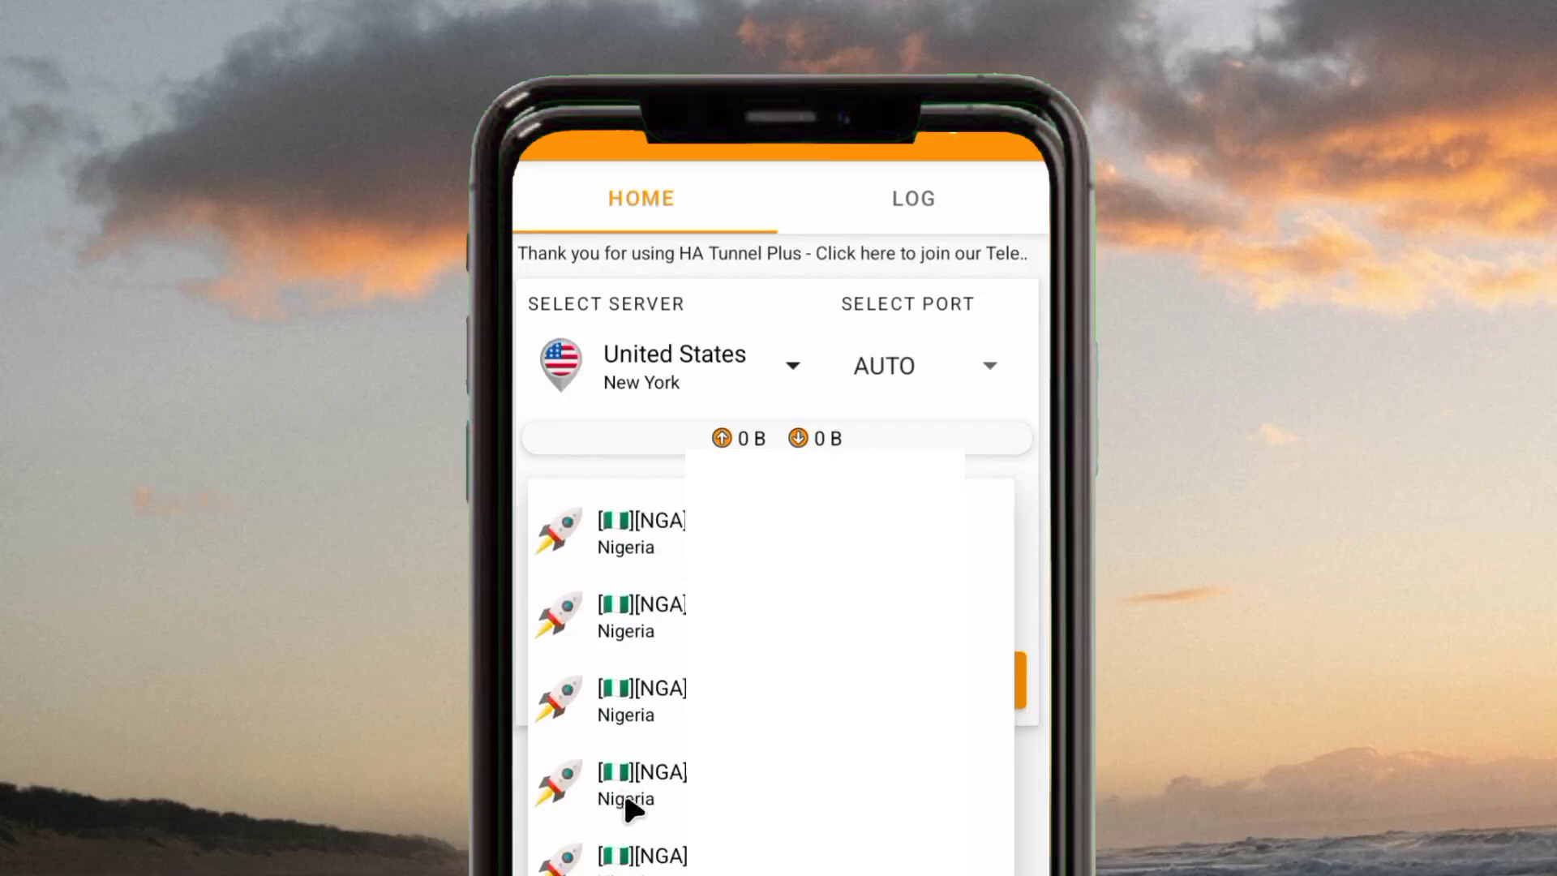
scroll(643, 738, "down", 3)
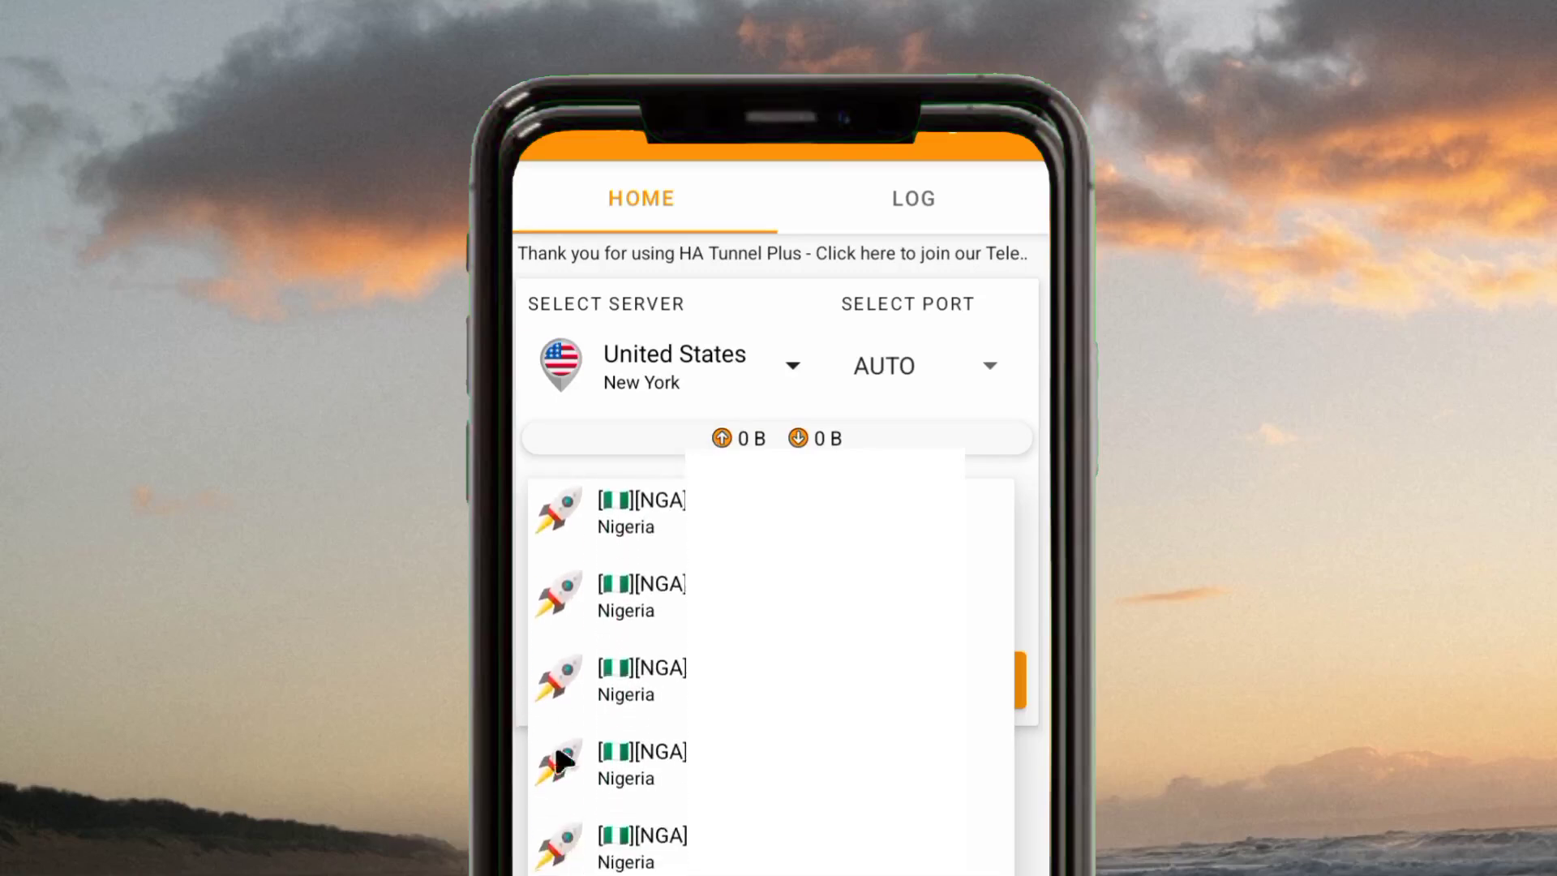
scroll(545, 567, "down", 5)
scroll(542, 622, "down", 1)
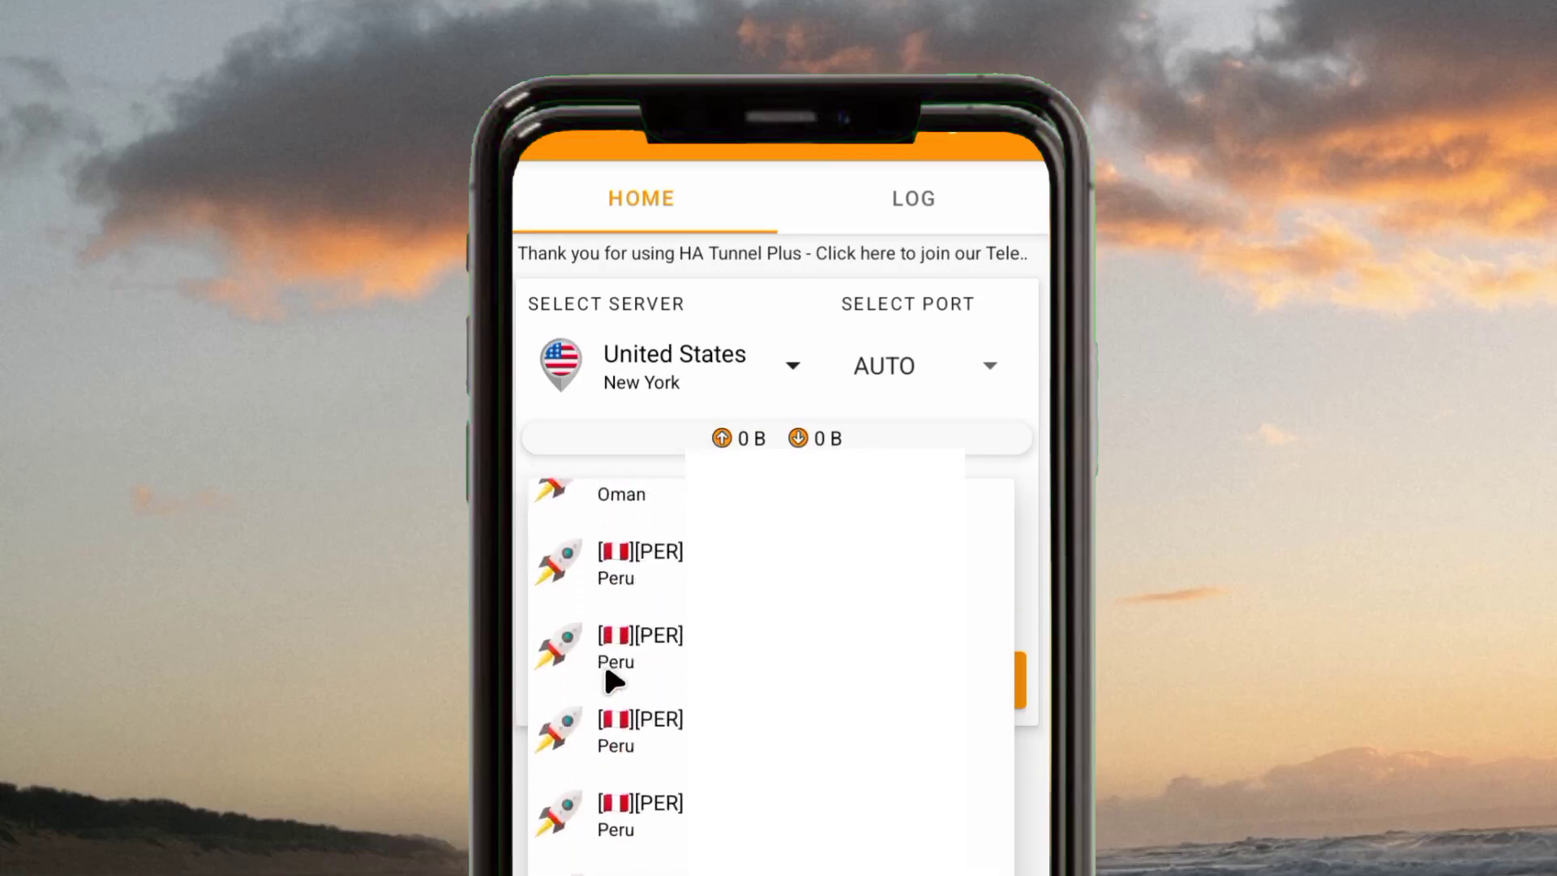
scroll(649, 592, "down", 2)
scroll(624, 832, "down", 10)
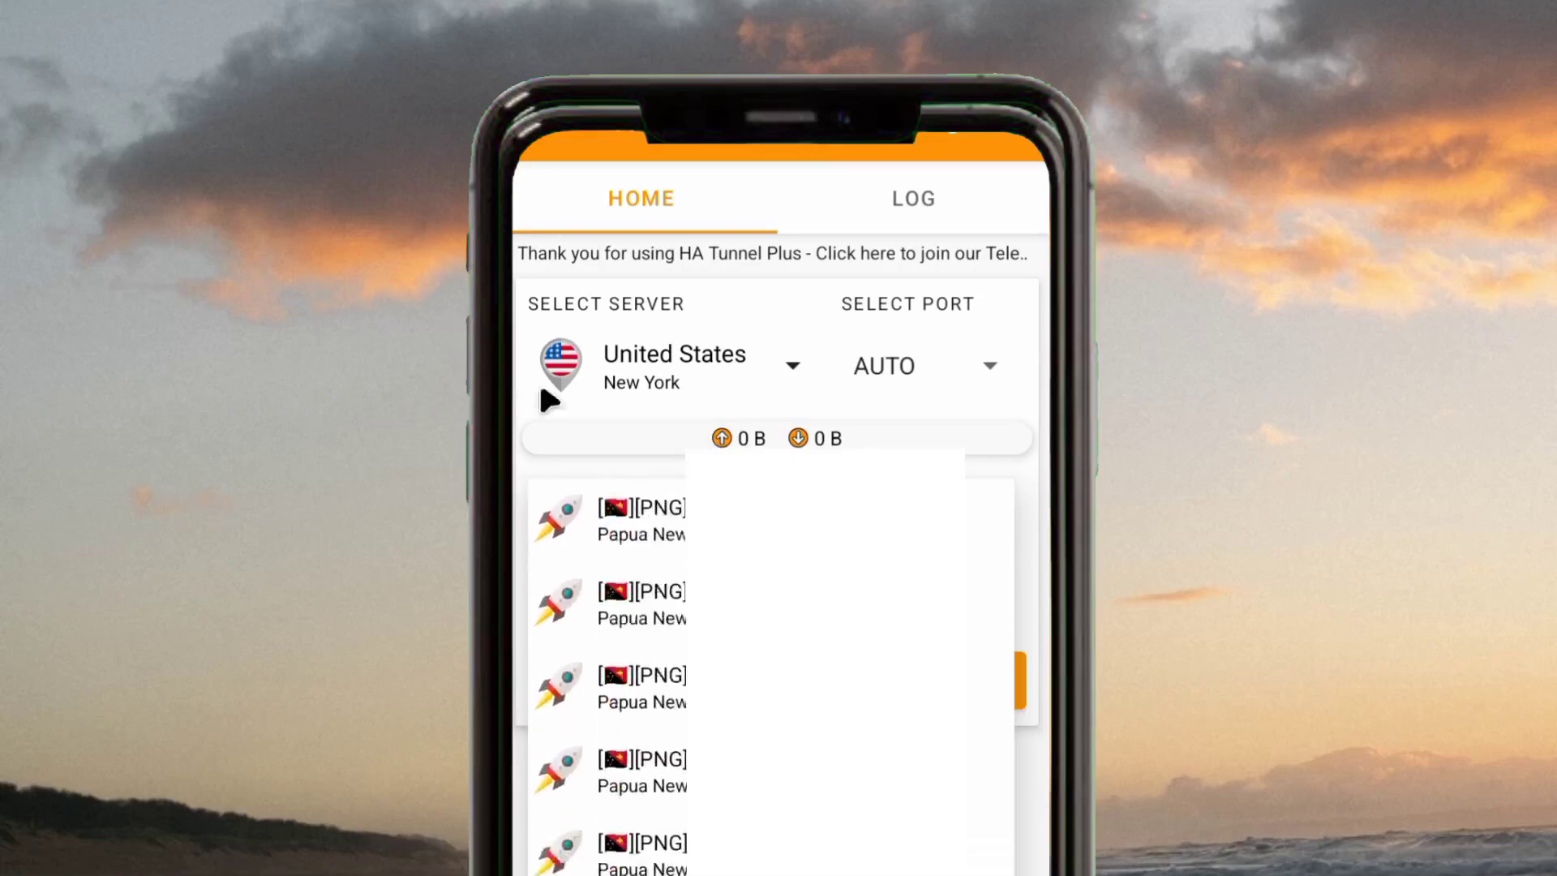
scroll(628, 714, "up", 1)
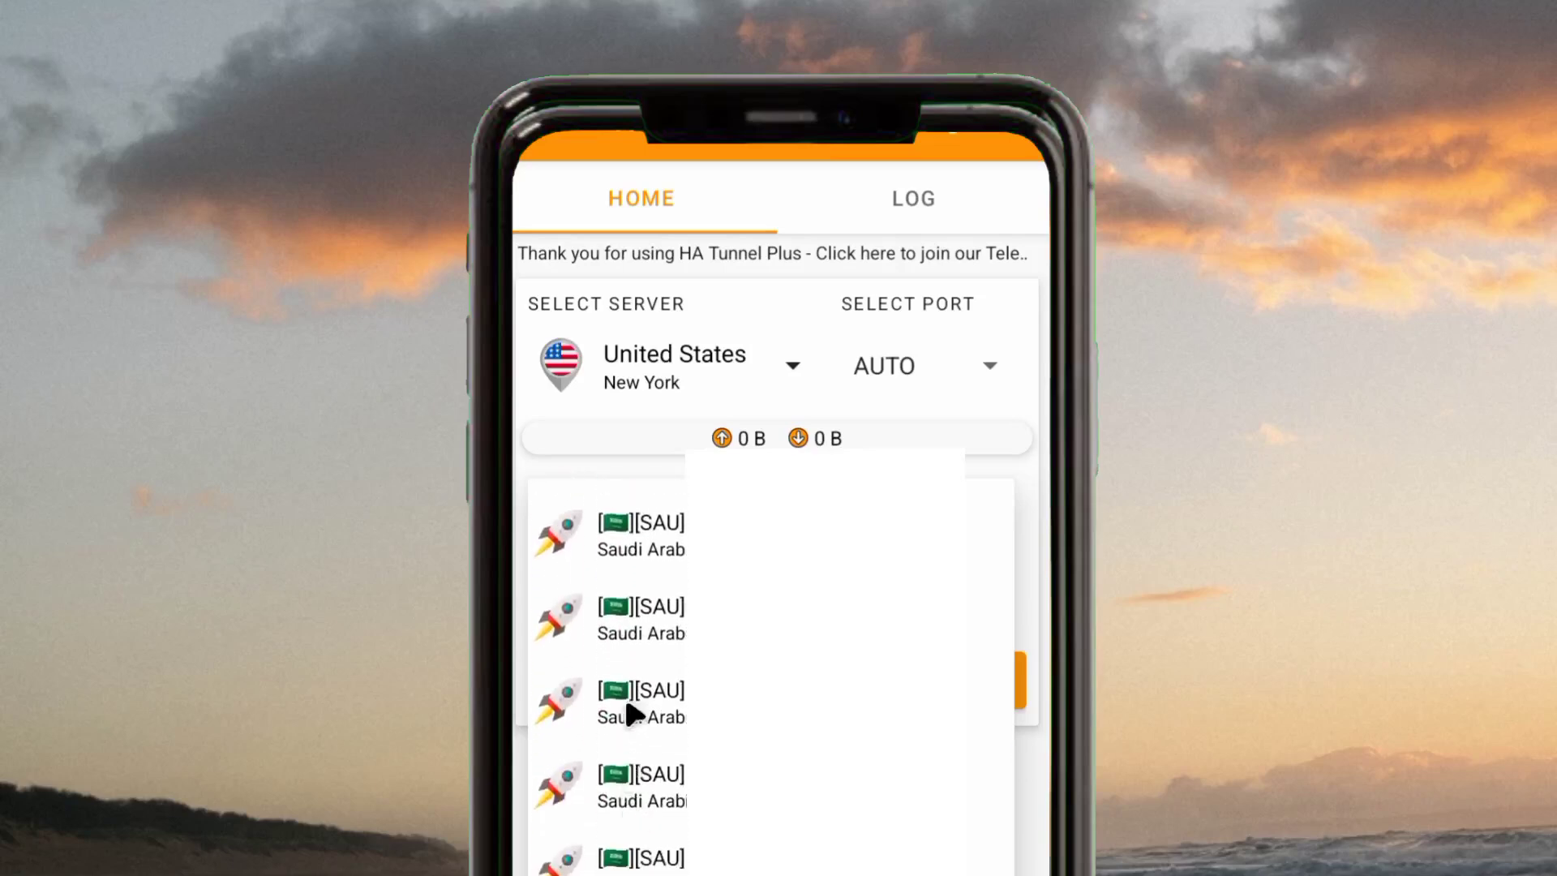